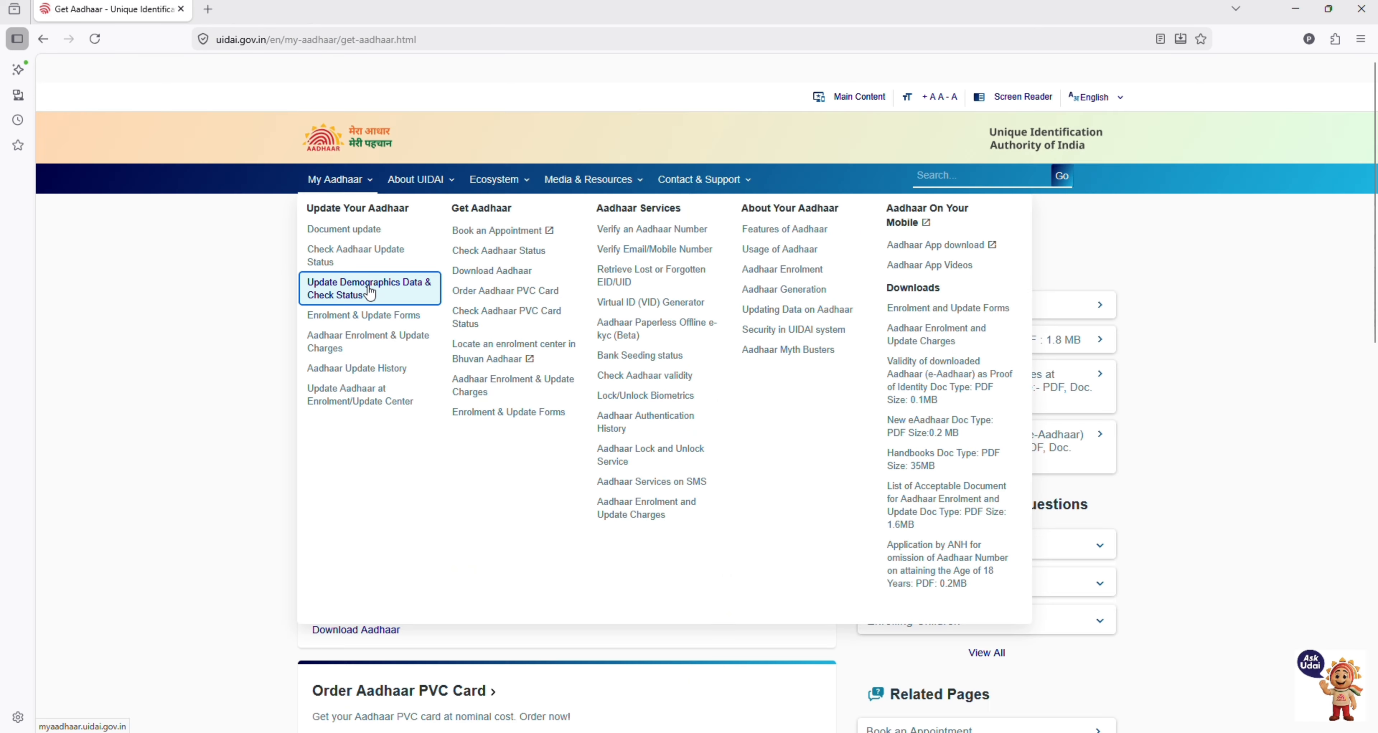
Step: Open 'Update Demographics Data & Check Status' so myAadhaar loads in a new tab
{"action": "left_click", "coordinate": [406, 310]}
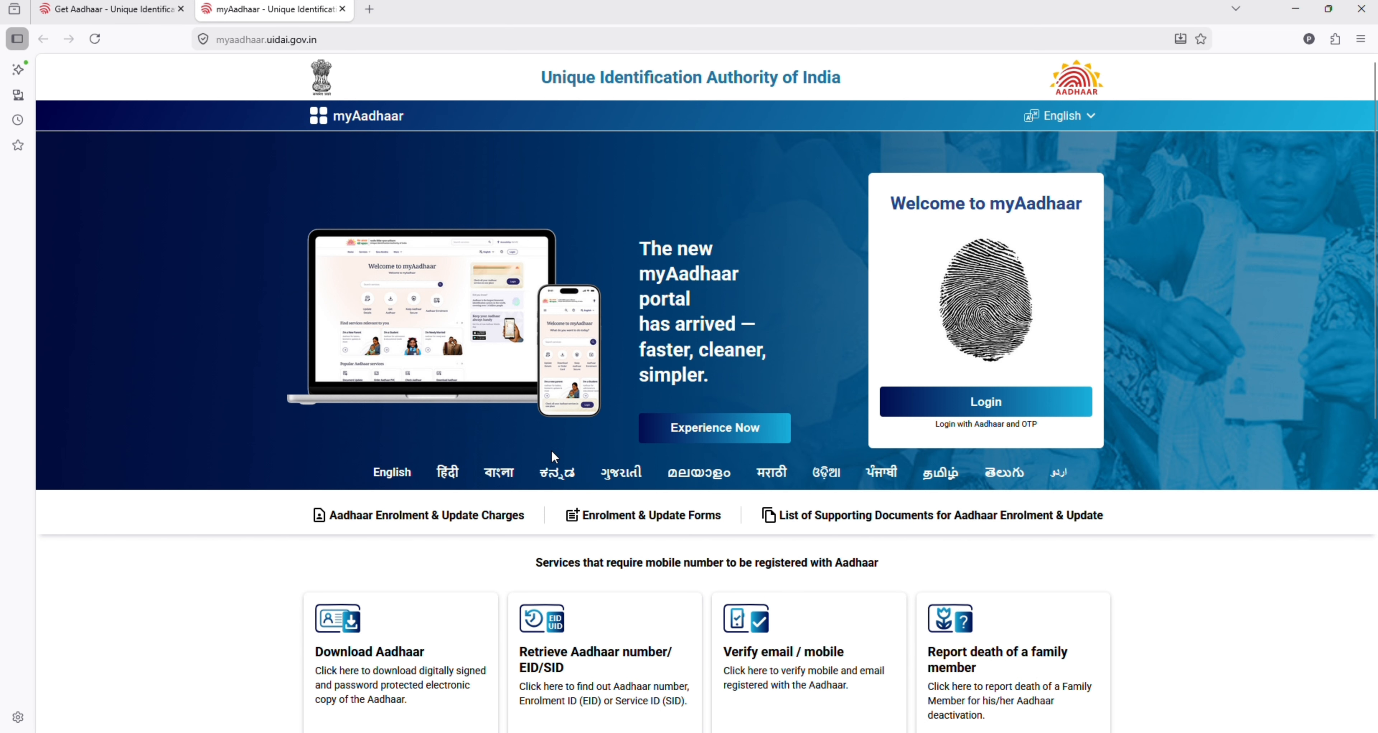
Step: Scroll the myAadhaar home page to the service cards and go to Document update
{"action": "scroll", "coordinate": [648, 460], "scroll_direction": "down", "scroll_amount": 10}
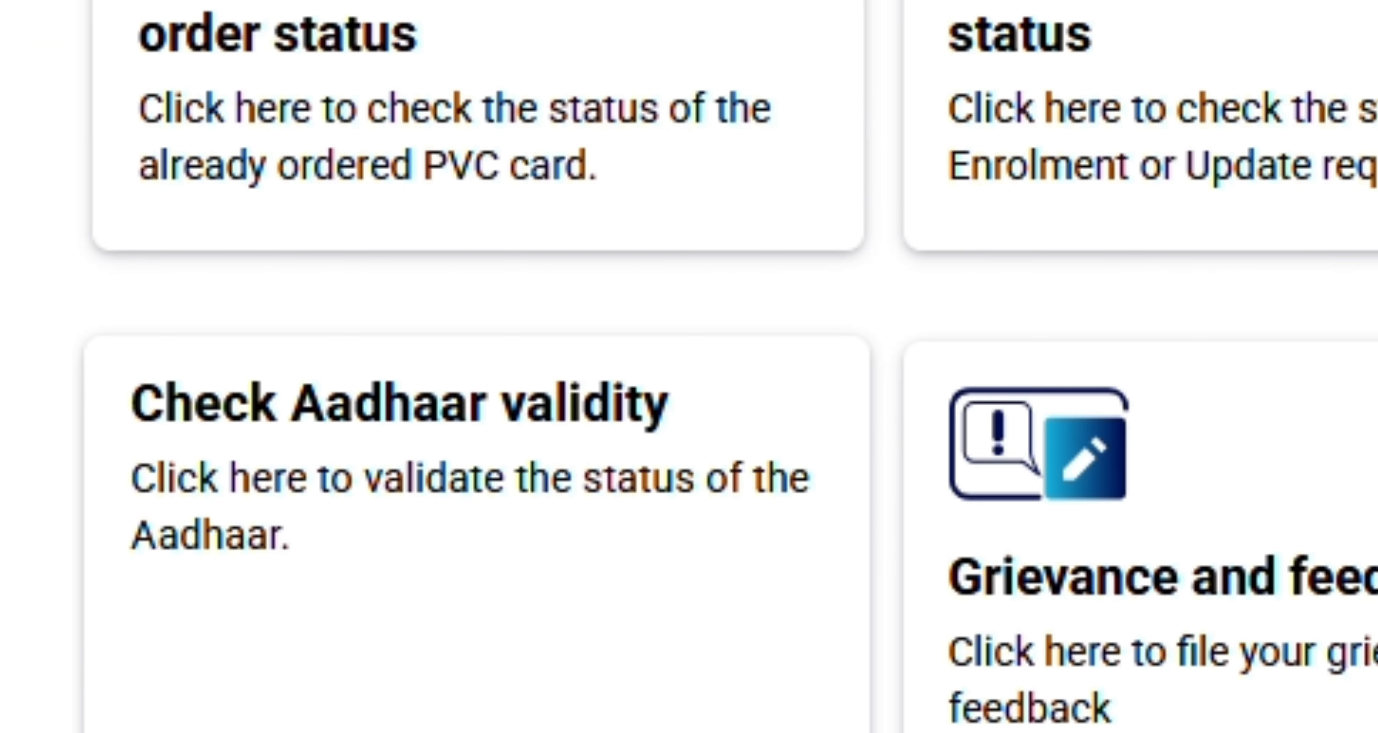
{"action": "scroll", "coordinate": [709, 682], "scroll_direction": "up", "scroll_amount": 10}
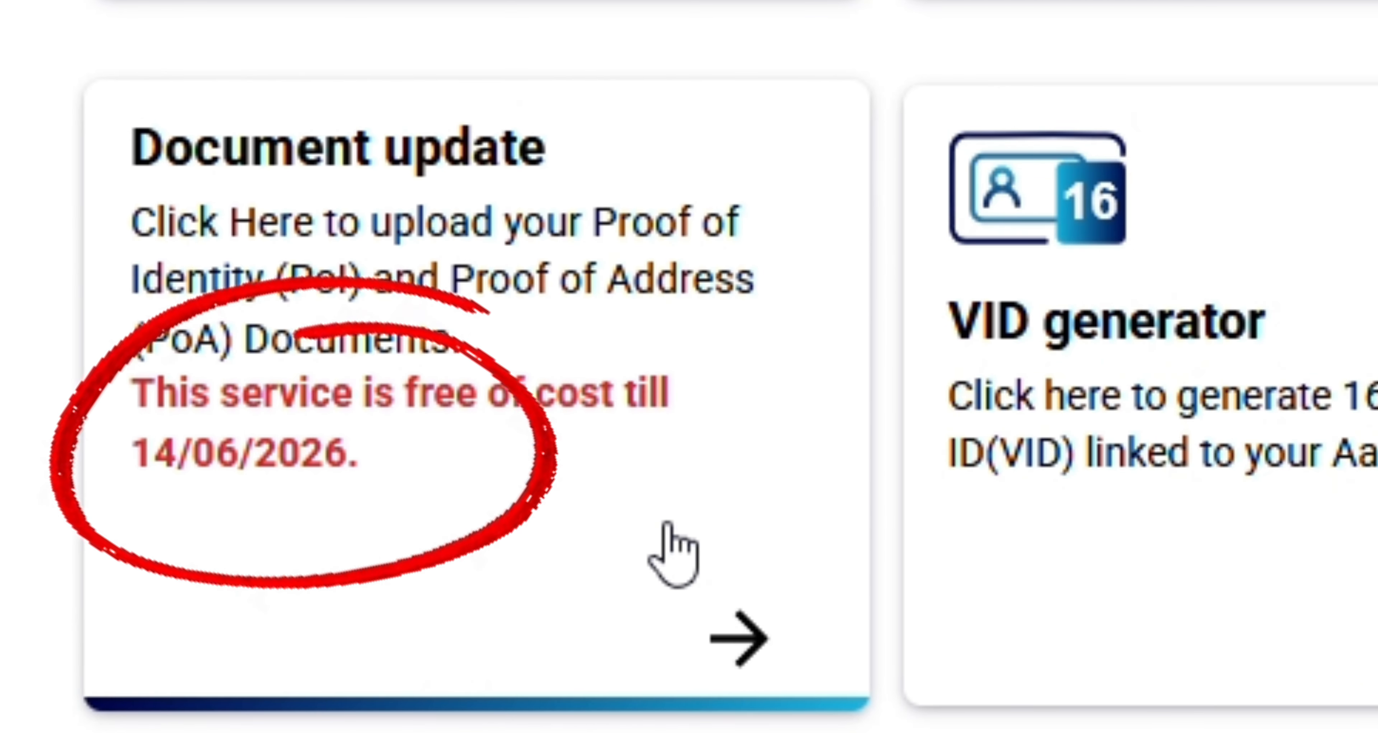
{"action": "scroll", "coordinate": [672, 556], "scroll_direction": "down", "scroll_amount": 2}
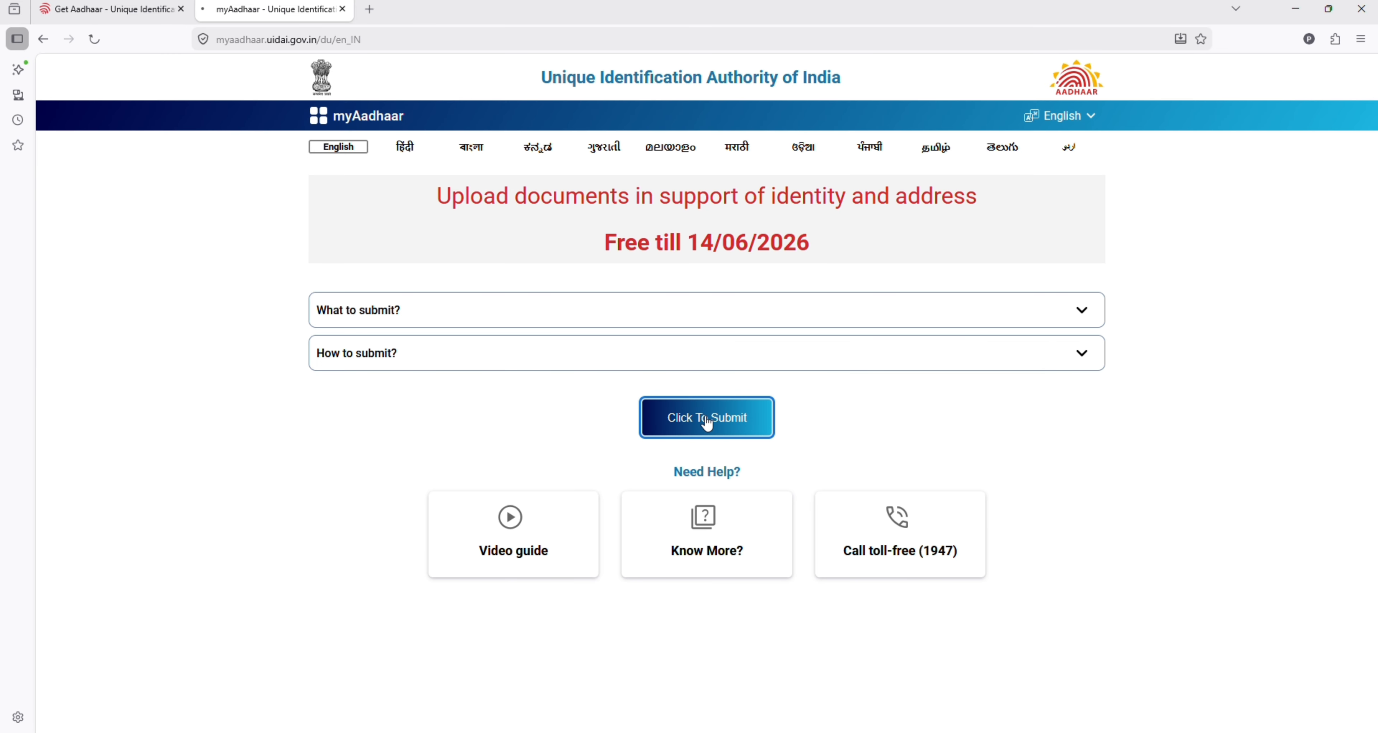
Step: Start the document submission and enter the Aadhaar number and the captcha on the login form
{"action": "left_click", "coordinate": [706, 453]}
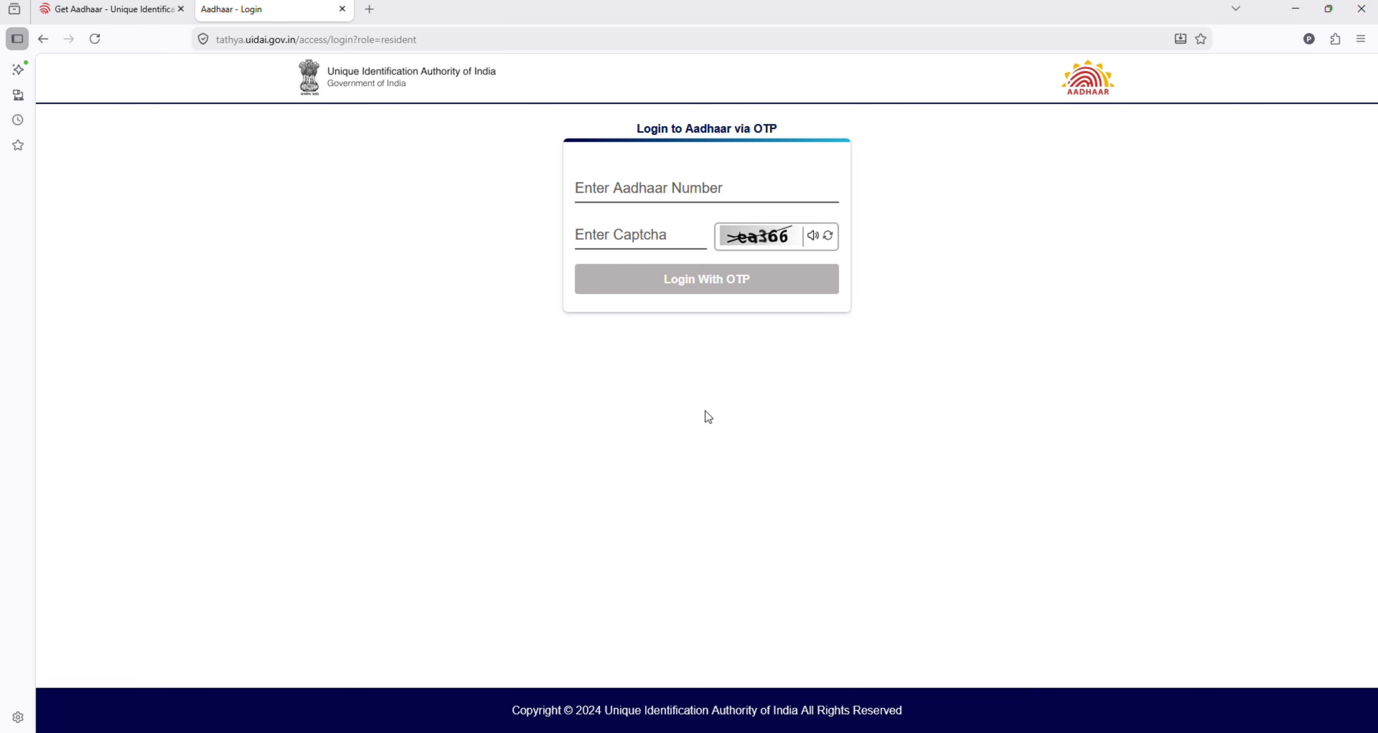
{"action": "left_click", "coordinate": [611, 187]}
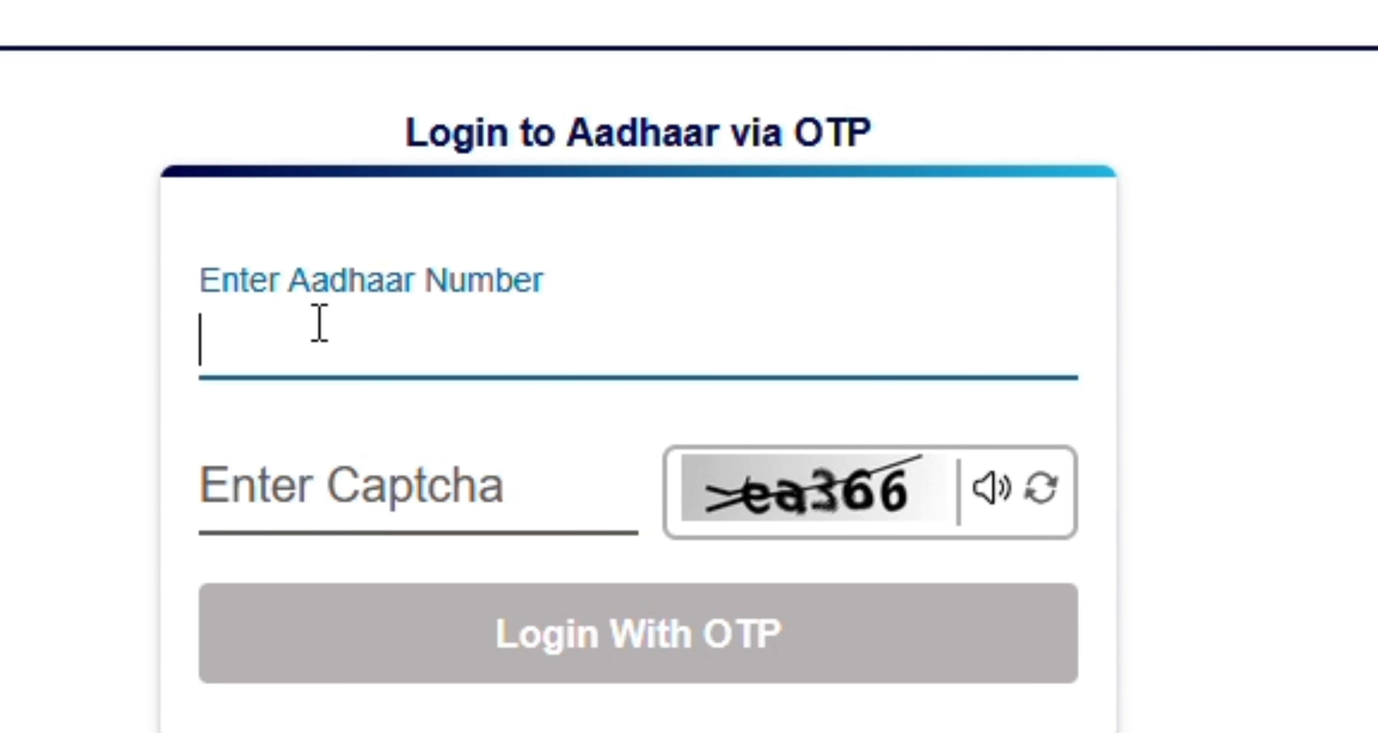
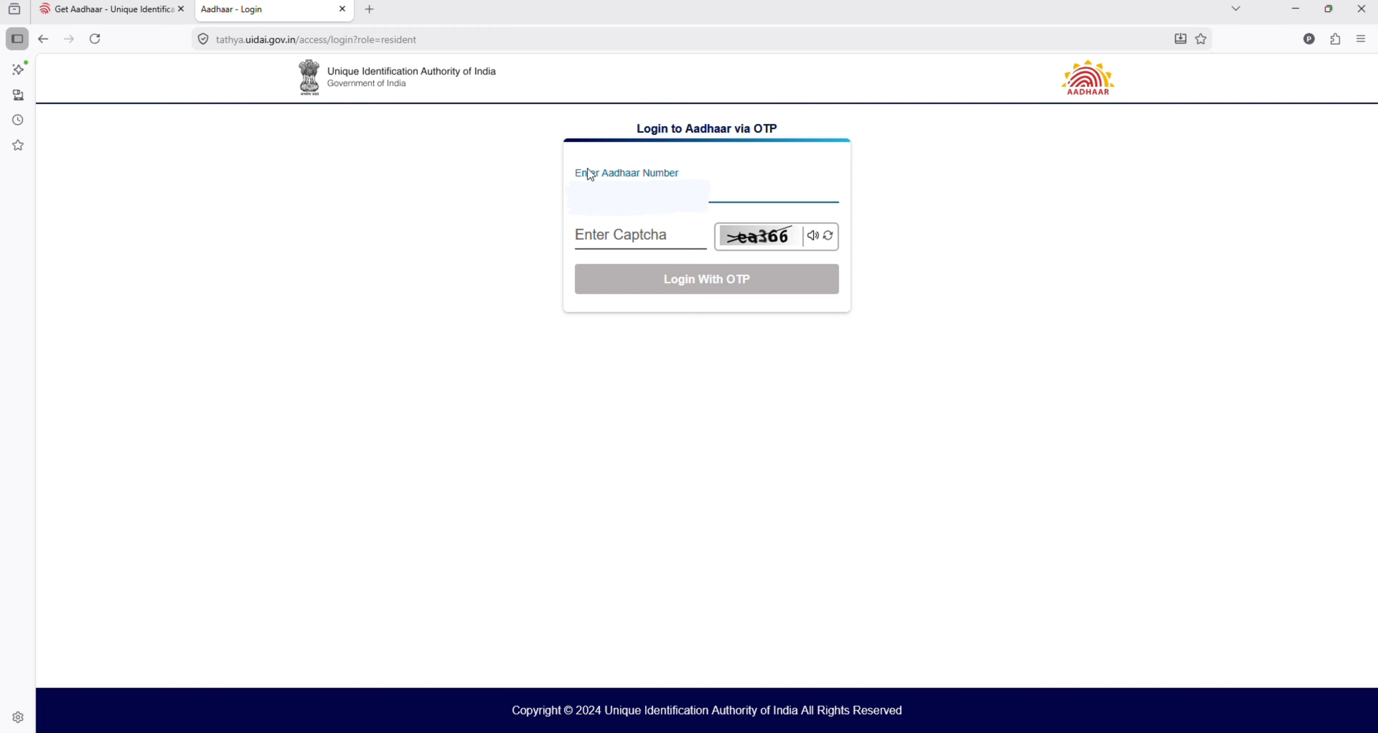
{"action": "left_click", "coordinate": [606, 242]}
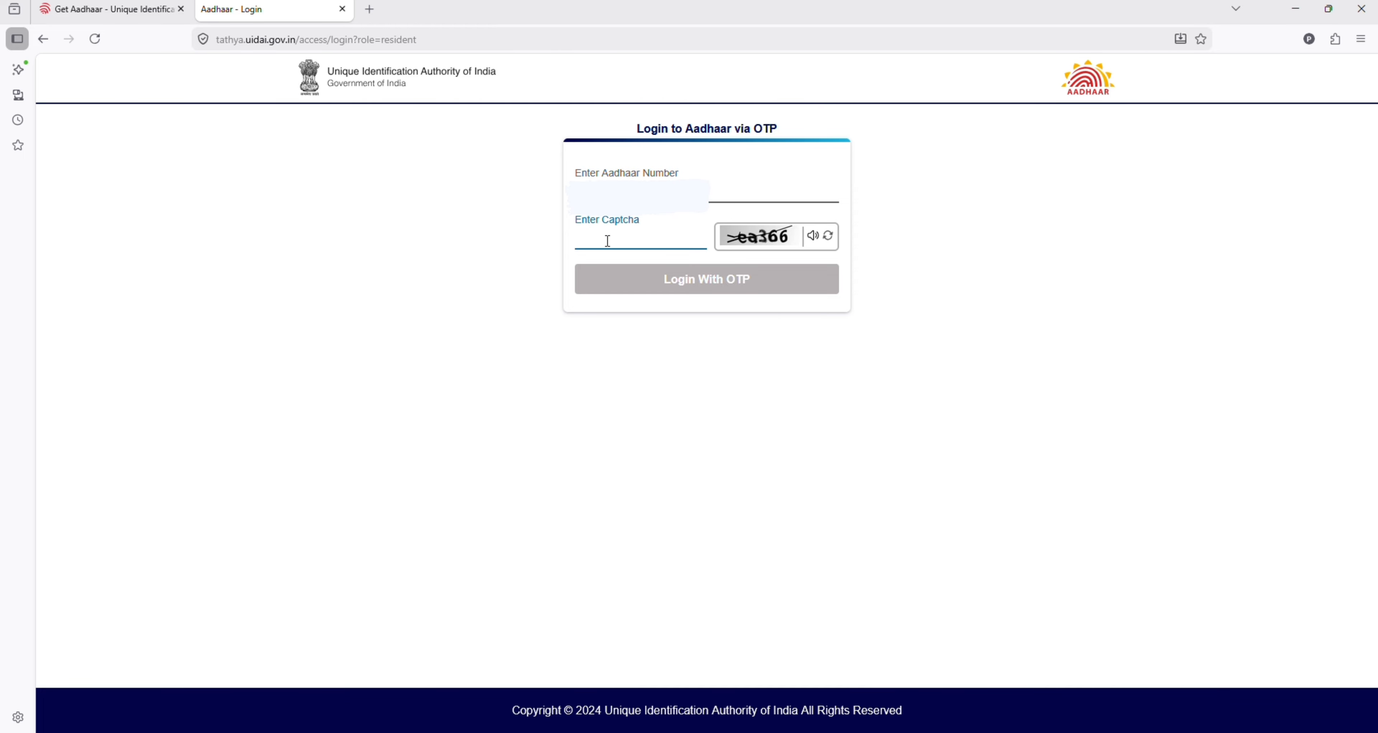
{"action": "type", "text": "ea"}
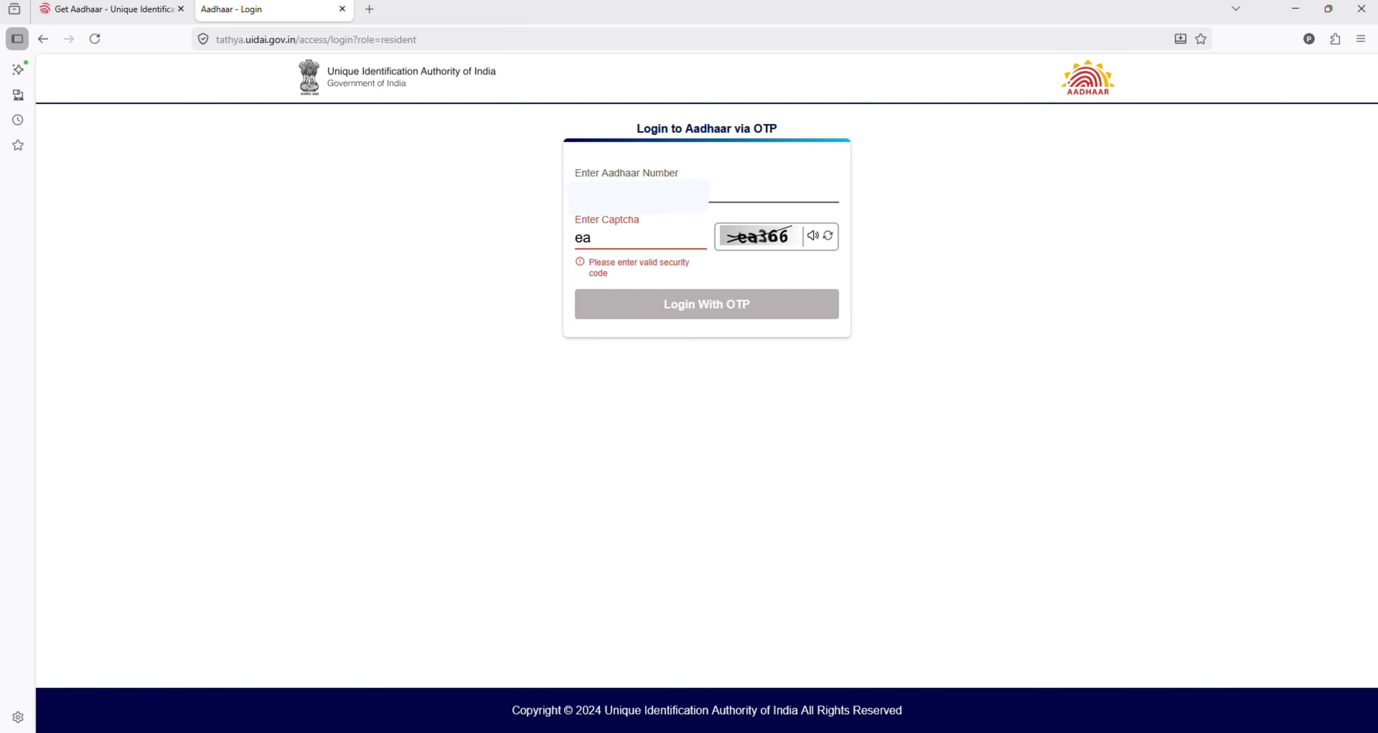
{"action": "type", "text": "366"}
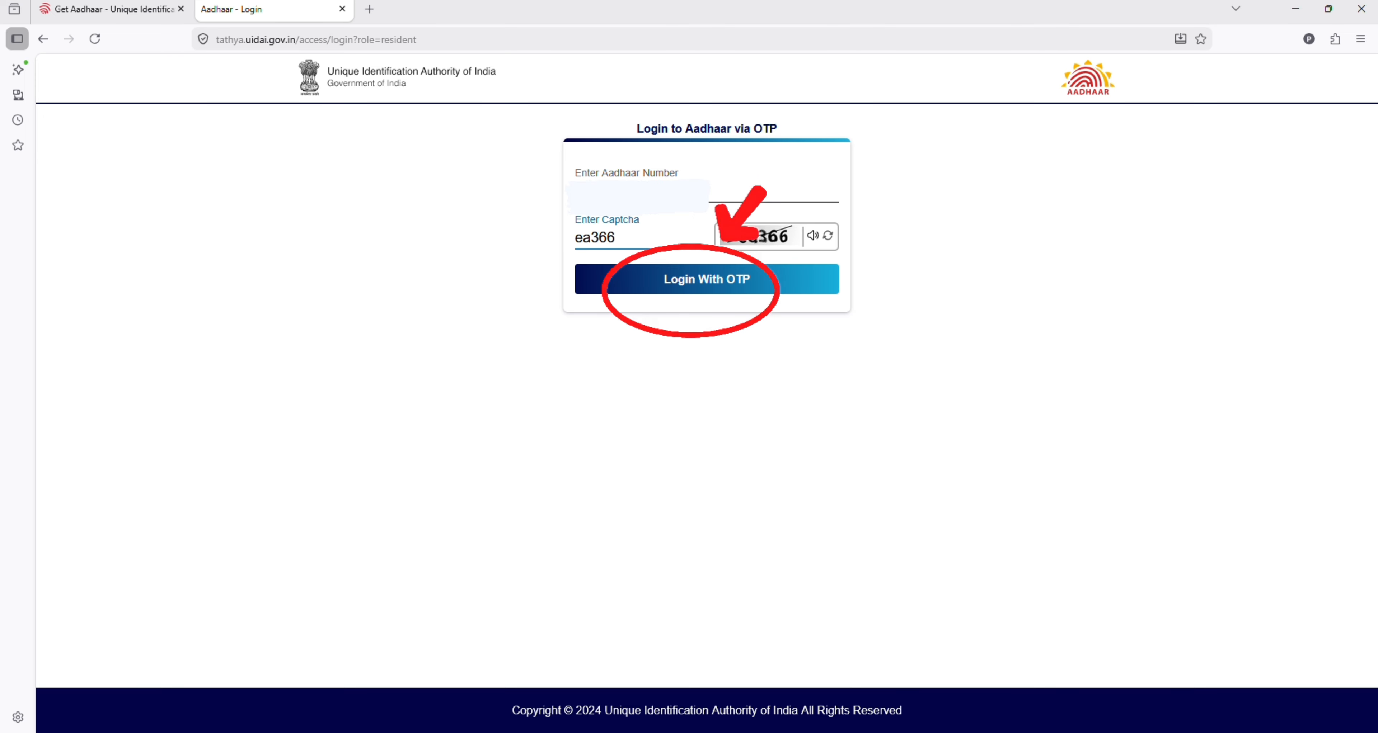
Step: Request a one-time password and log in with the received OTP
{"action": "left_click", "coordinate": [723, 283]}
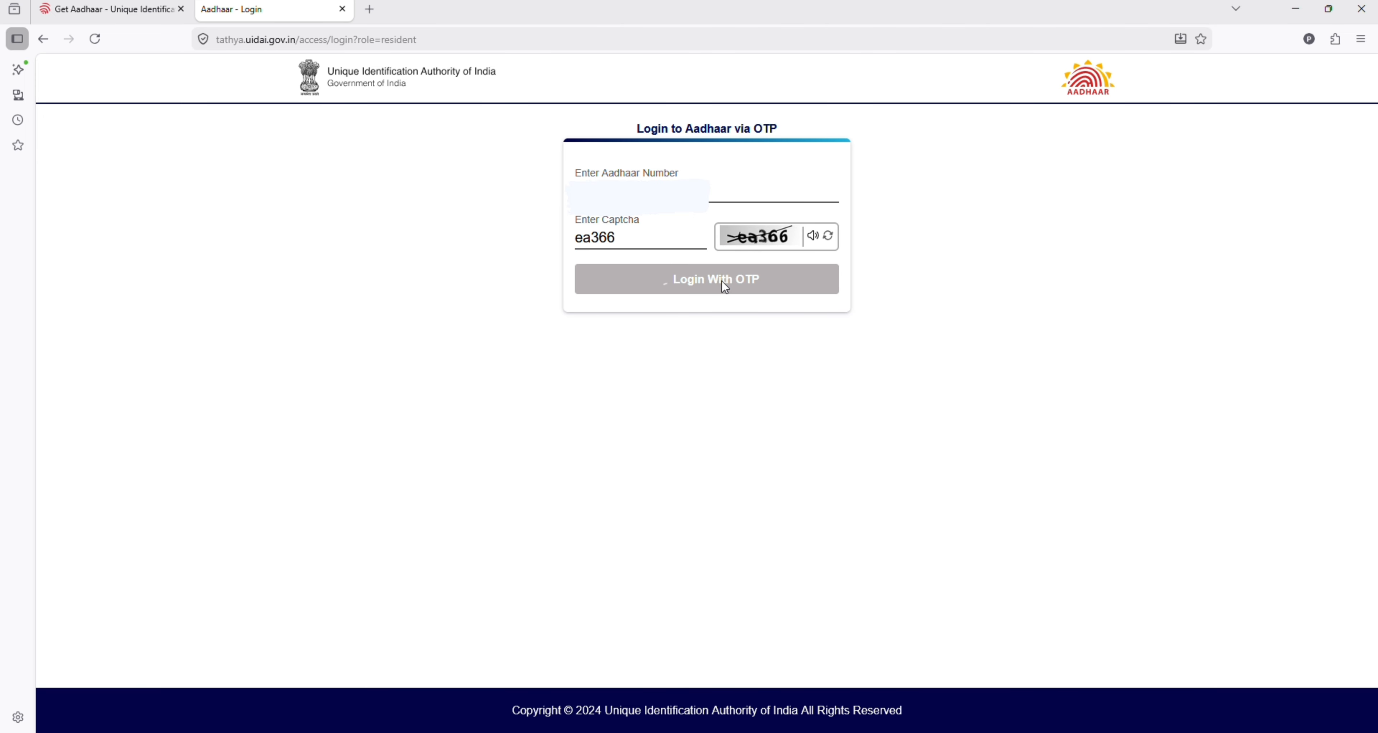
{"action": "left_click", "coordinate": [608, 309]}
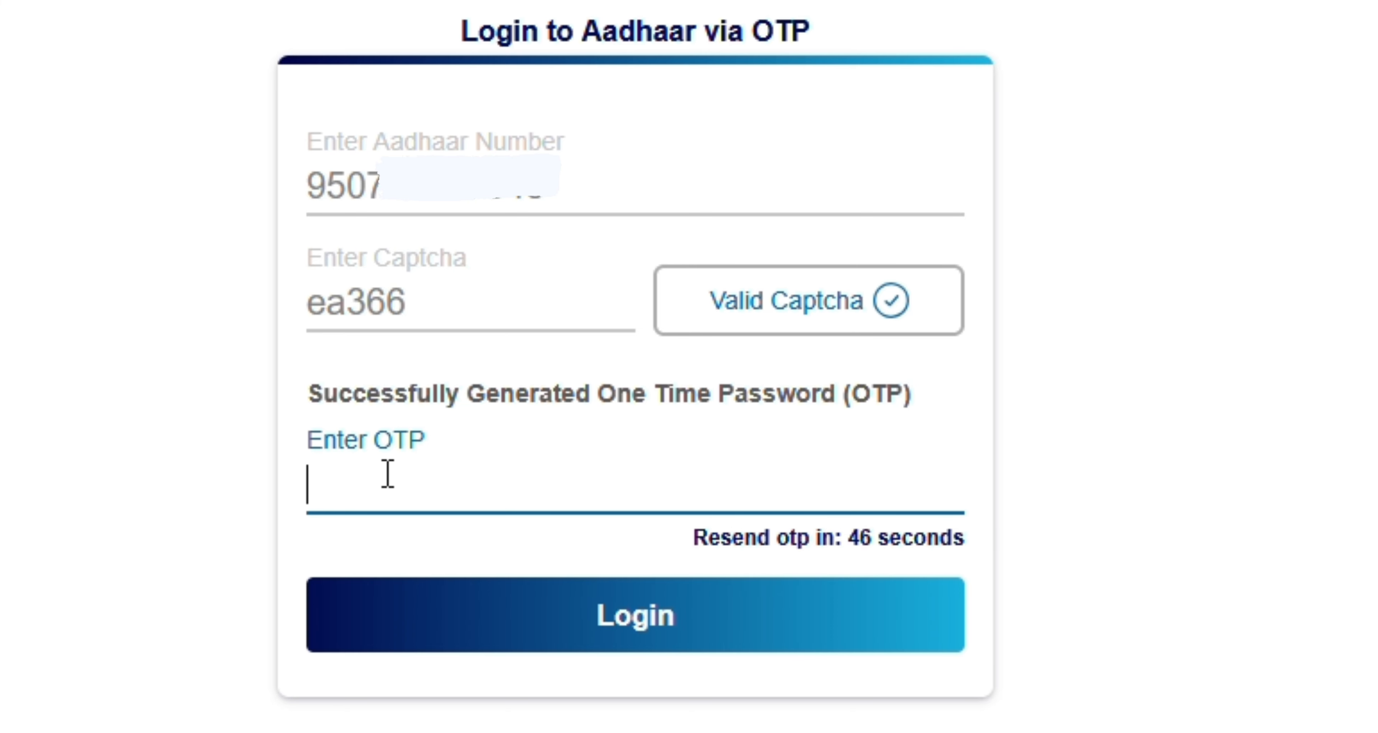
{"action": "left_click", "coordinate": [662, 614]}
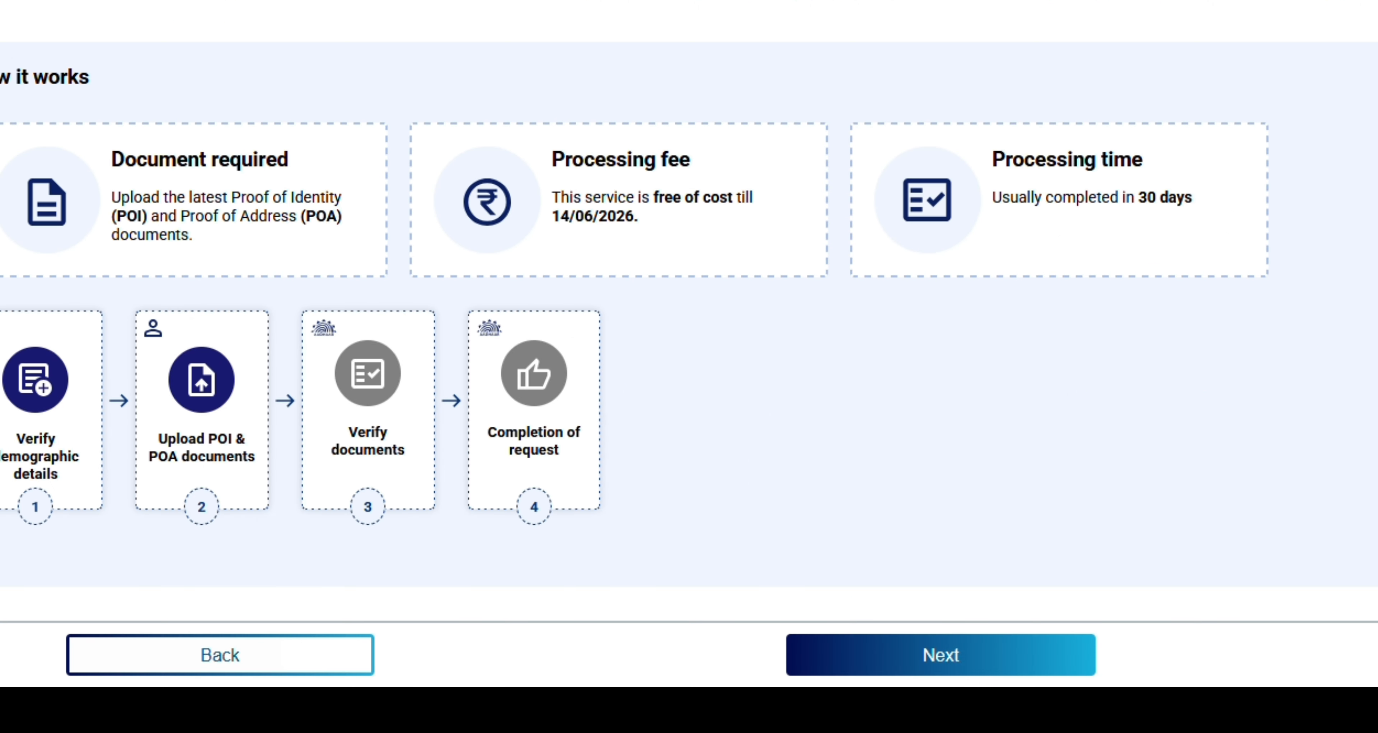
Step: Move past the overview, confirm 'I verify that the above details are correct', and continue to document upload
{"action": "left_click", "coordinate": [952, 660]}
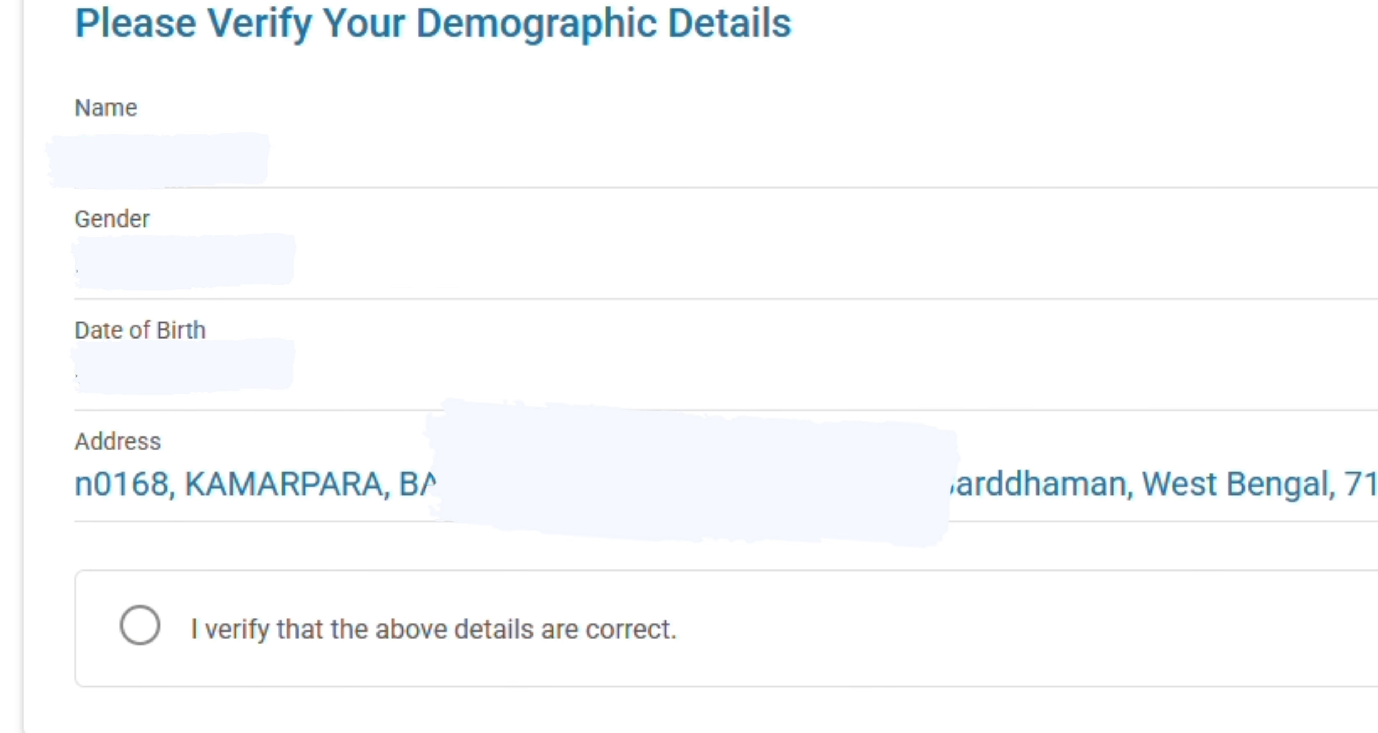
{"action": "left_click", "coordinate": [140, 627]}
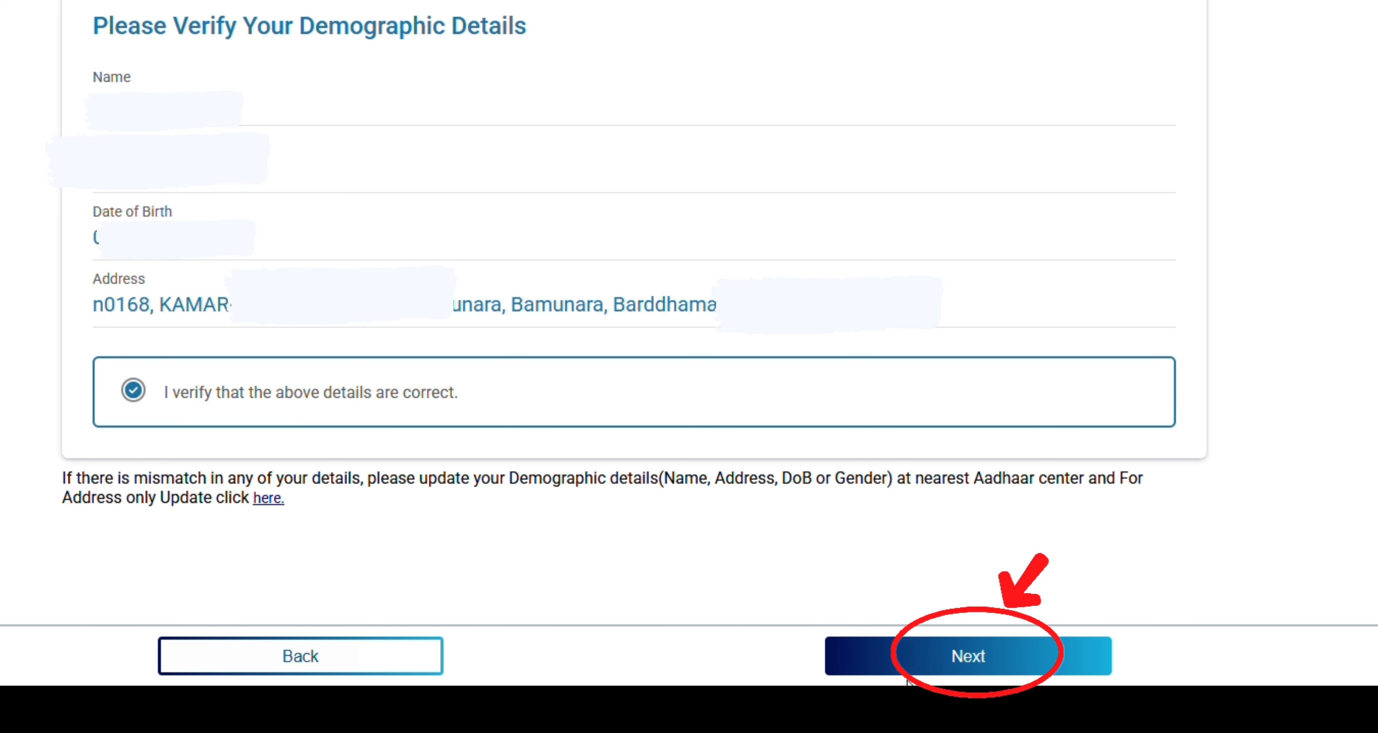
{"action": "left_click", "coordinate": [994, 661]}
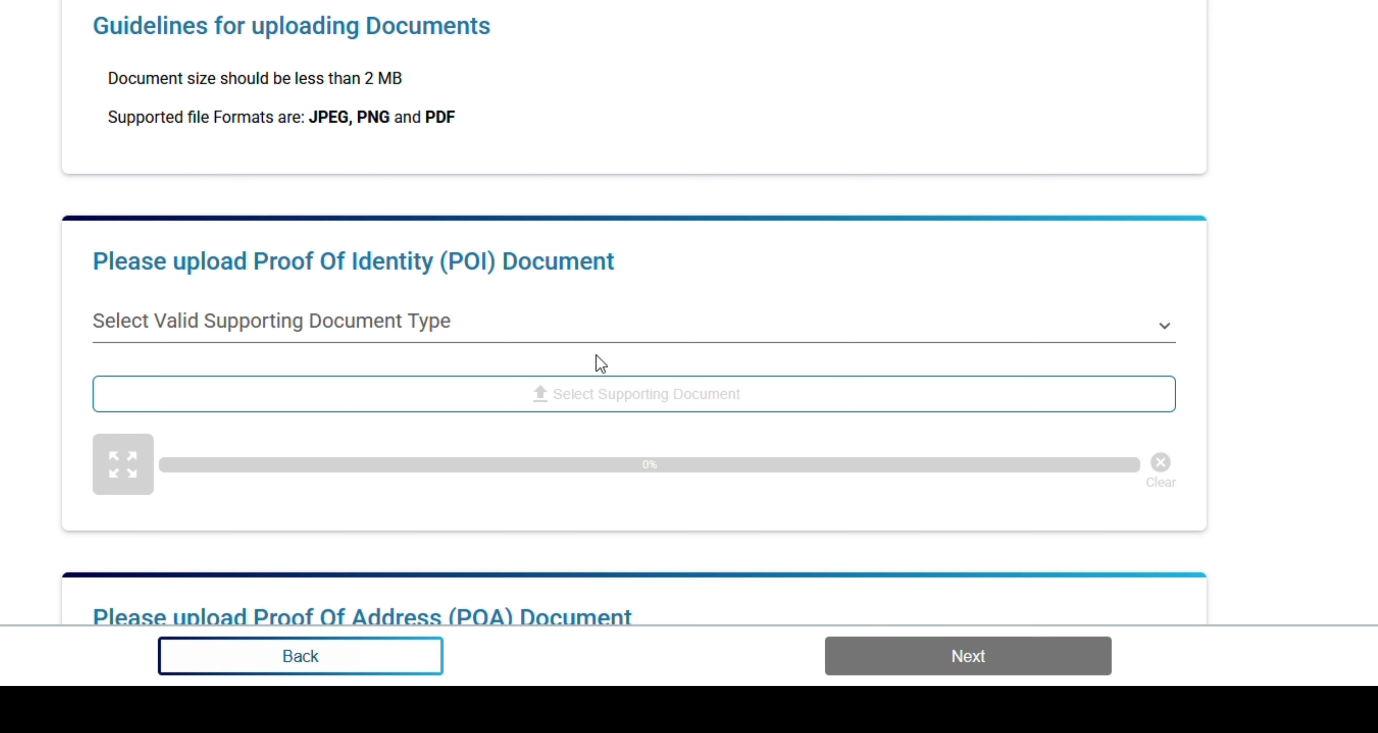
Step: Choose Voter Identity Card / e-Voter Identity Card as the proof of identity type and accept its advisory
{"action": "scroll", "coordinate": [410, 352], "scroll_direction": "down", "scroll_amount": 2}
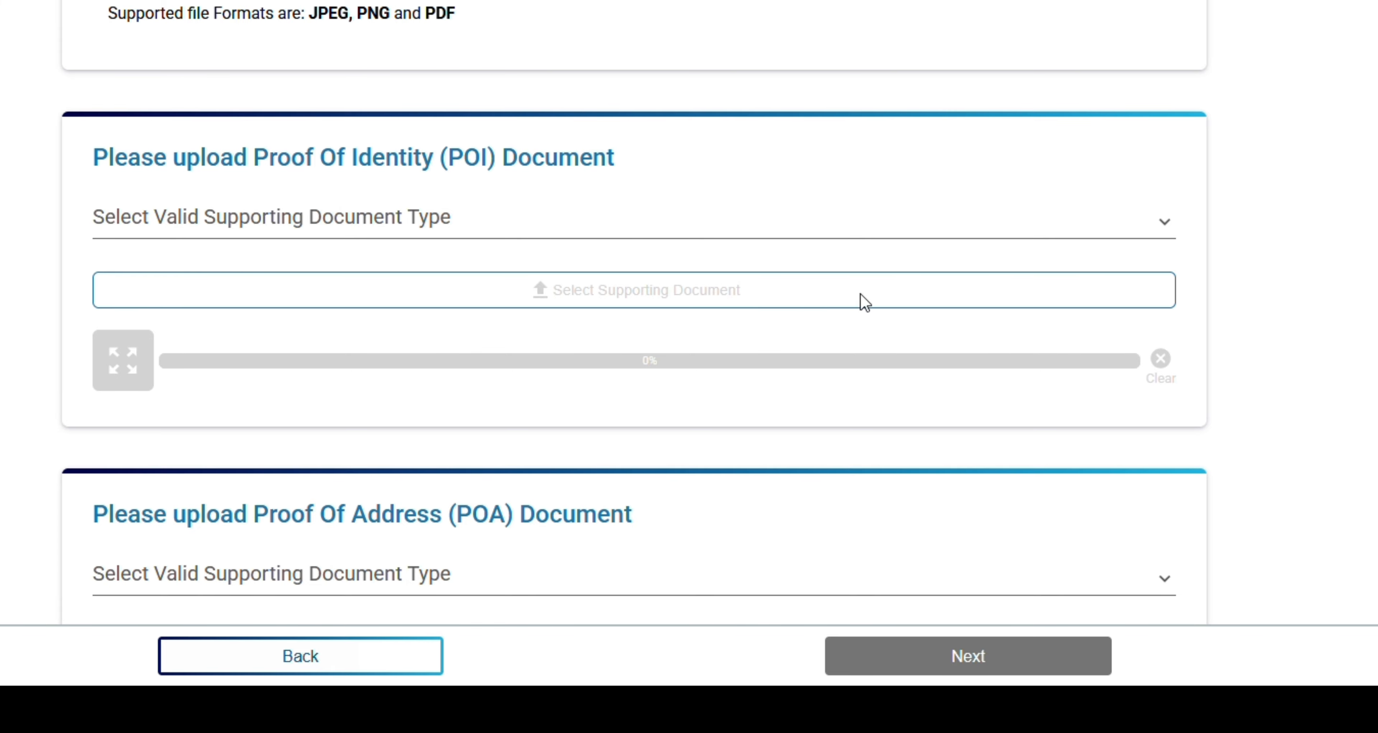
{"action": "left_click", "coordinate": [1167, 230]}
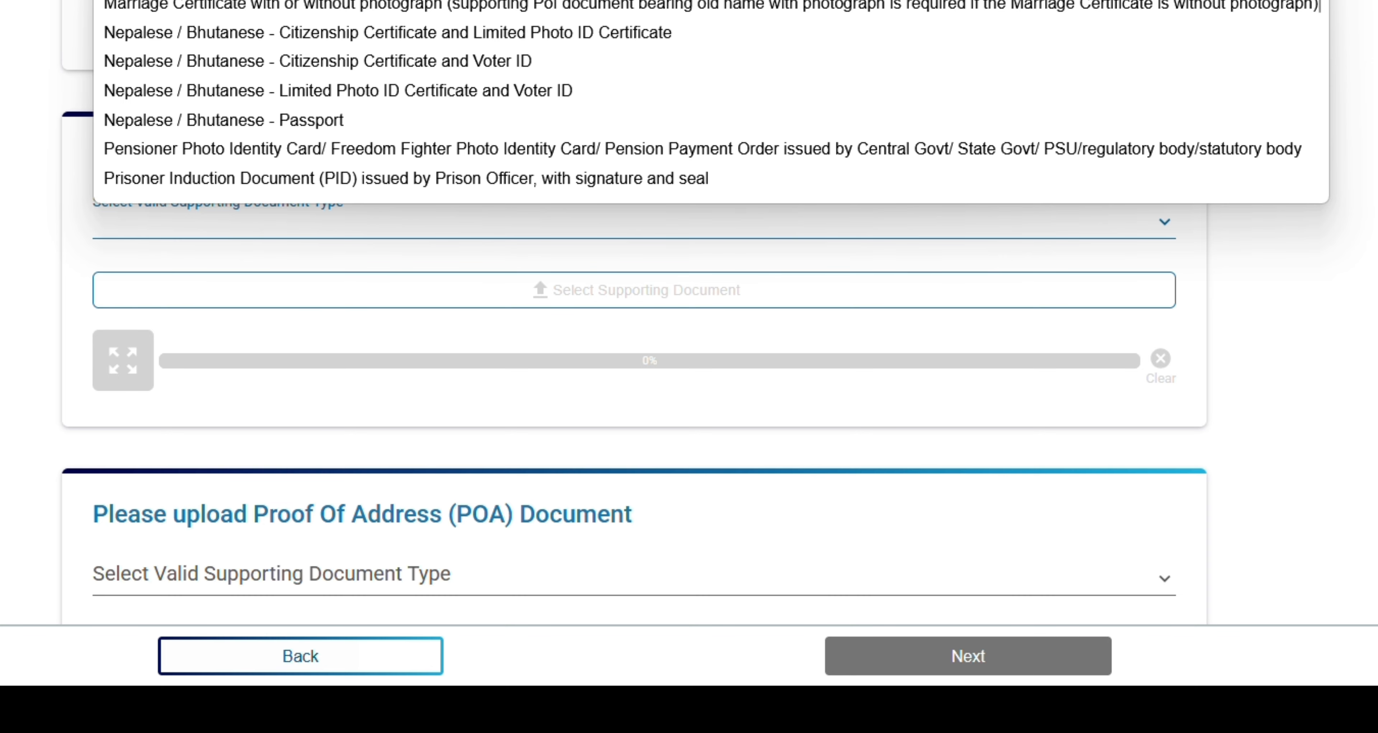
{"action": "scroll", "coordinate": [712, 101], "scroll_direction": "down", "scroll_amount": 3}
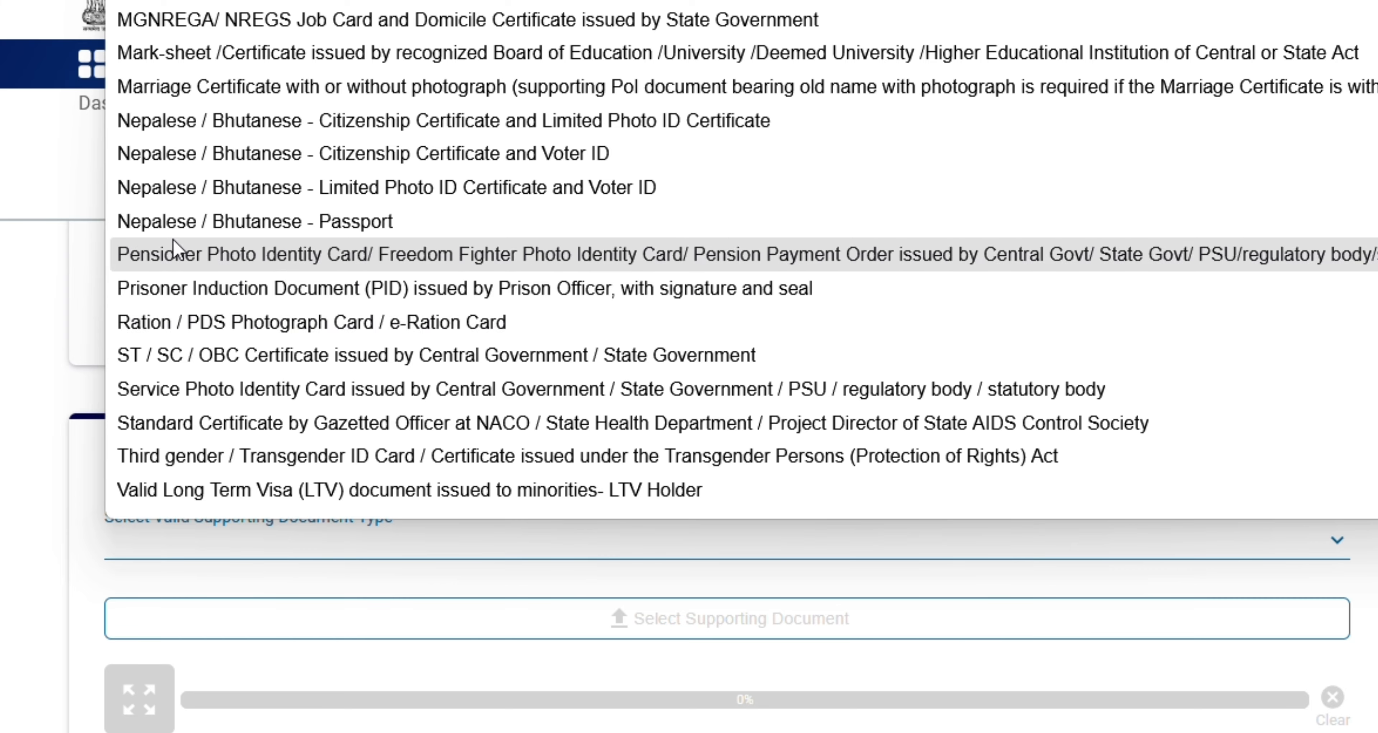
{"action": "scroll", "coordinate": [182, 470], "scroll_direction": "down", "scroll_amount": 2}
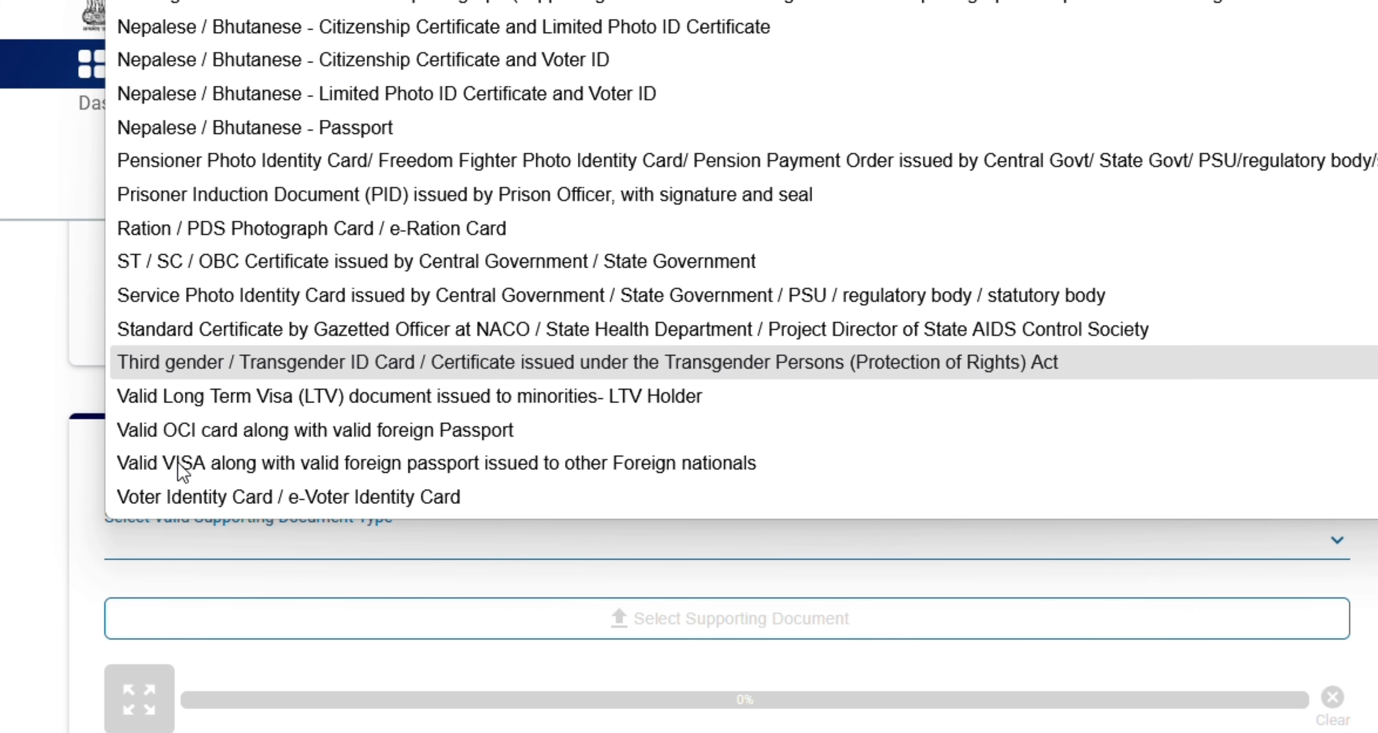
{"action": "scroll", "coordinate": [182, 471], "scroll_direction": "up", "scroll_amount": 3}
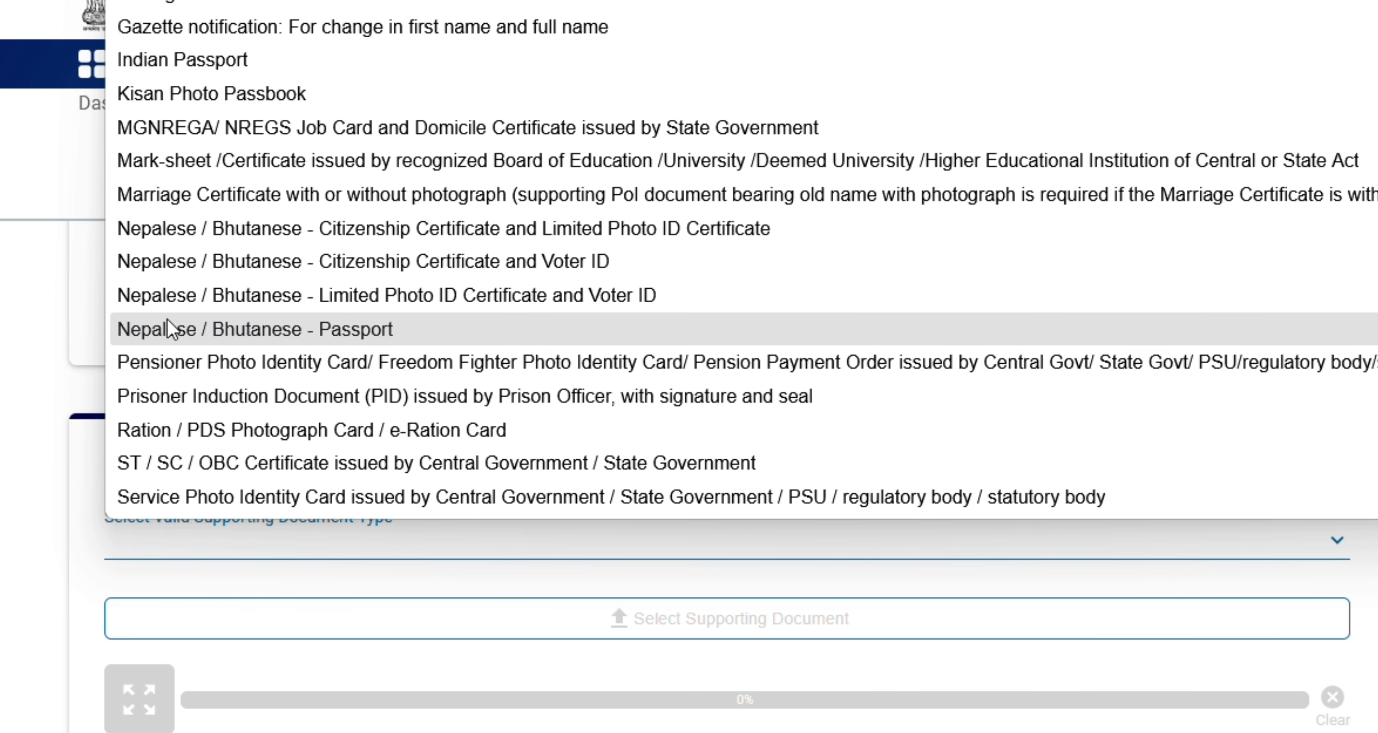
{"action": "scroll", "coordinate": [170, 309], "scroll_direction": "up", "scroll_amount": 1}
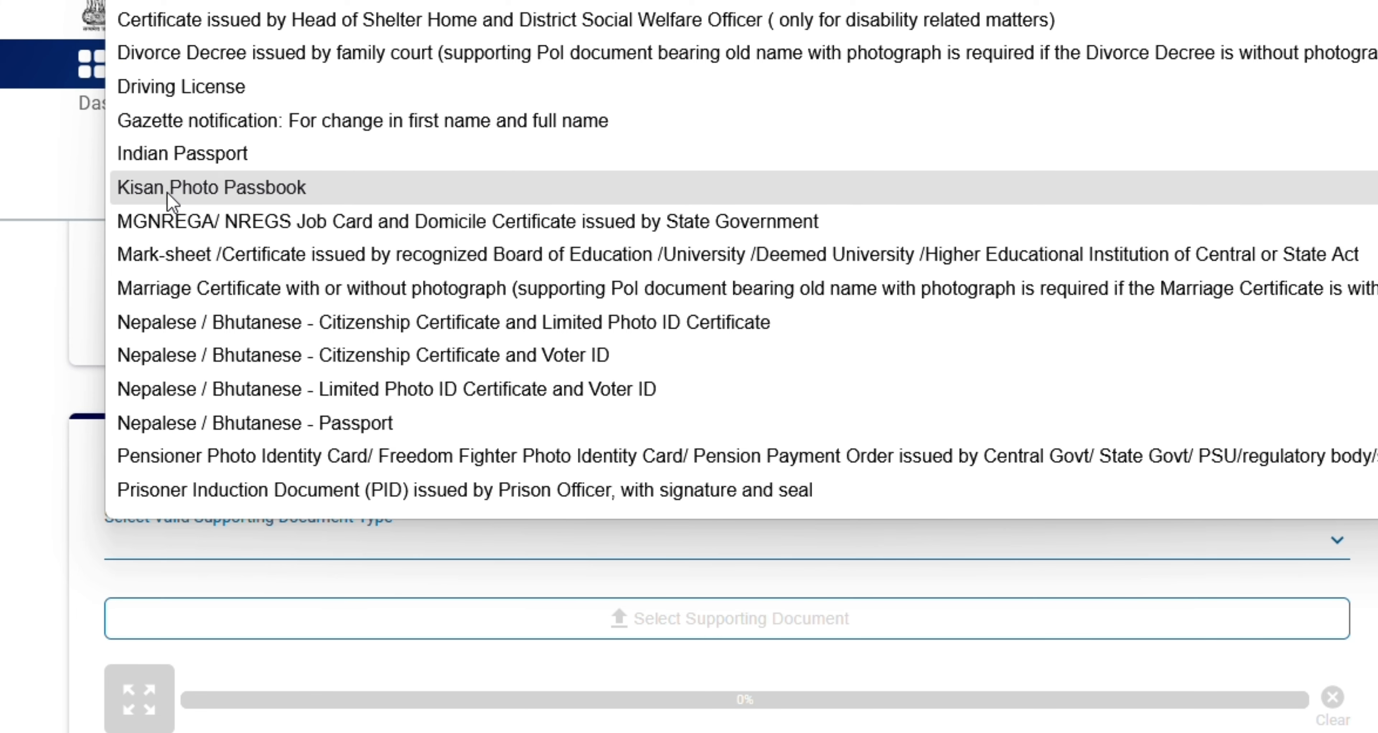
{"action": "scroll", "coordinate": [176, 286], "scroll_direction": "down", "scroll_amount": 2}
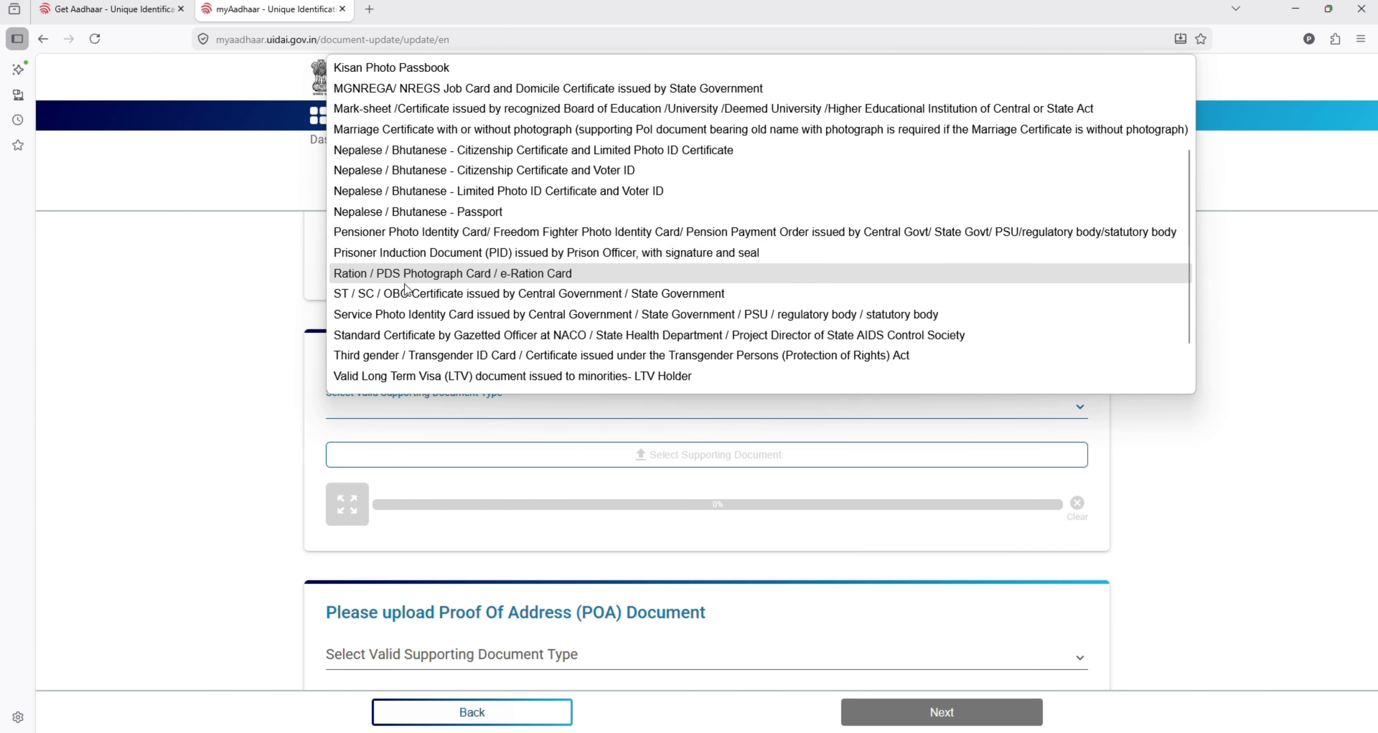
{"action": "scroll", "coordinate": [395, 313], "scroll_direction": "down", "scroll_amount": 1}
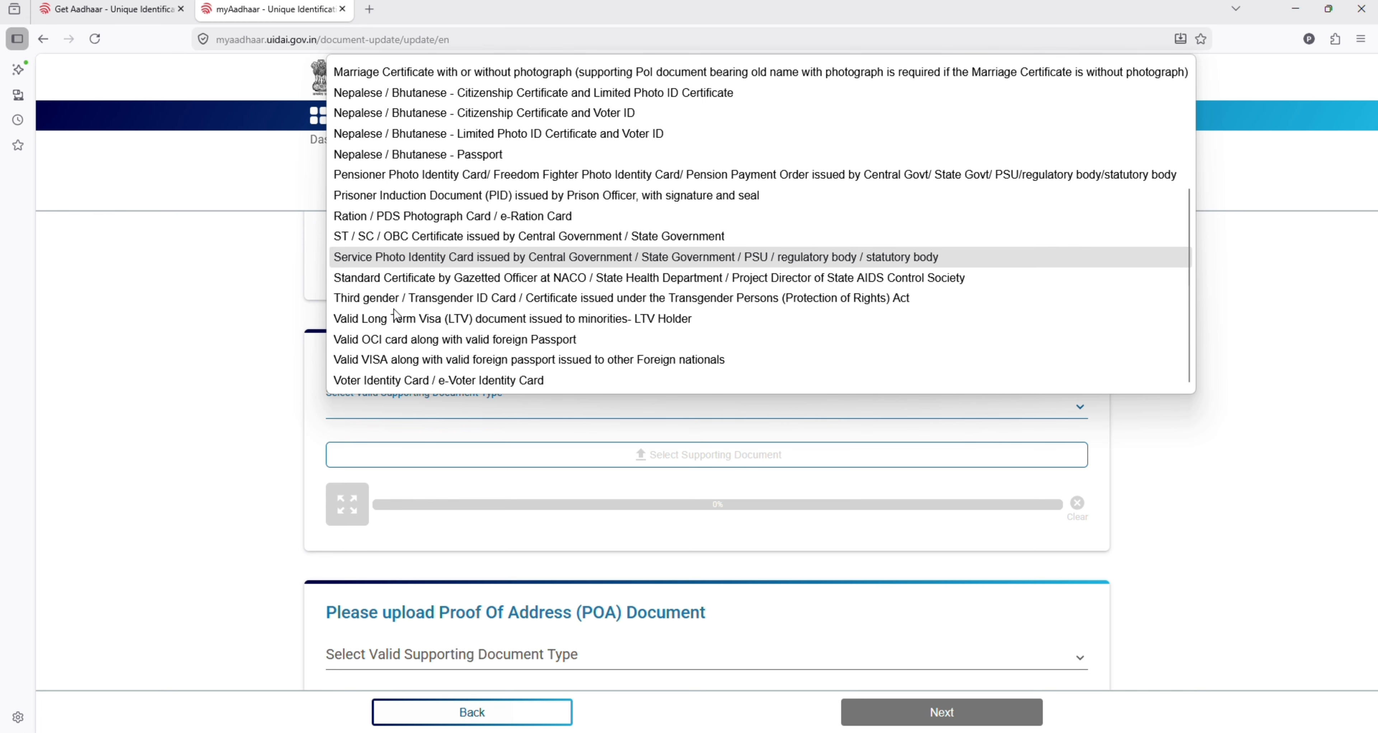
{"action": "scroll", "coordinate": [396, 315], "scroll_direction": "up", "scroll_amount": 2}
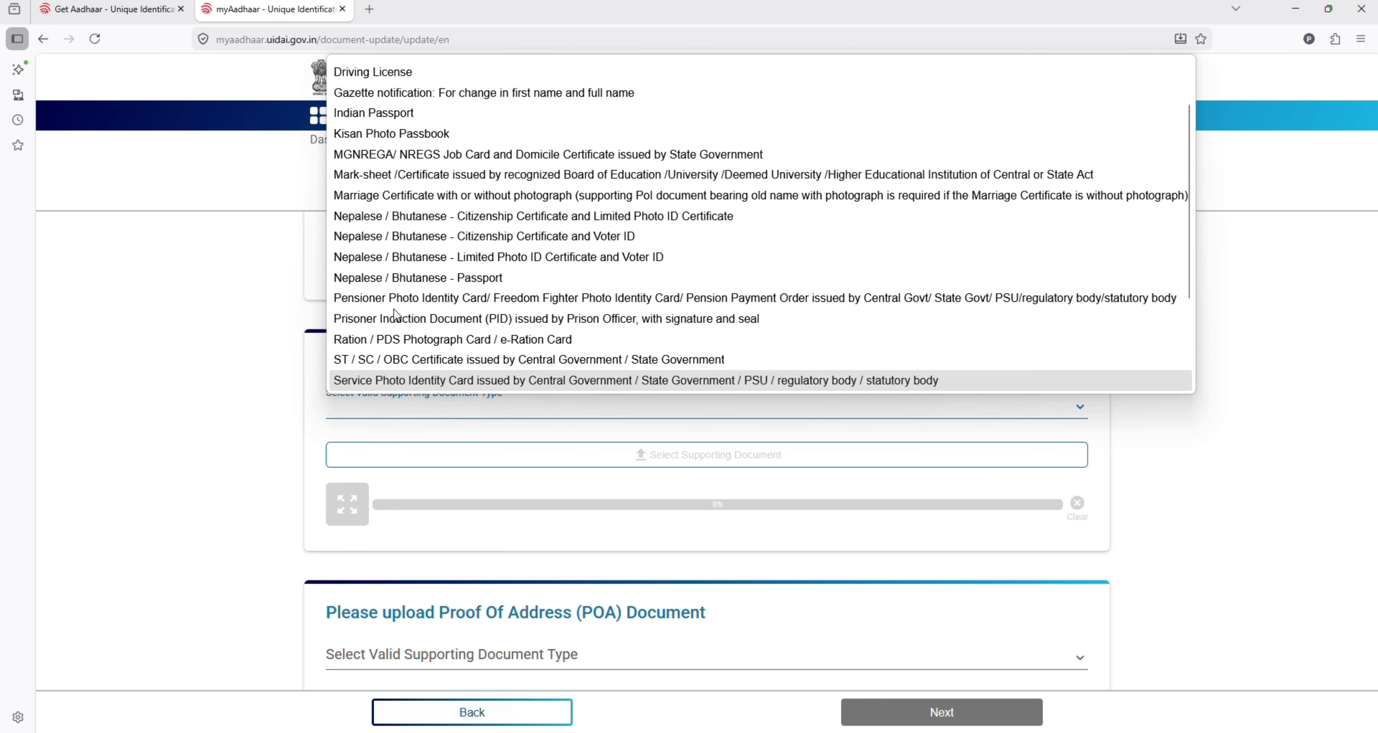
{"action": "scroll", "coordinate": [396, 315], "scroll_direction": "down", "scroll_amount": 2}
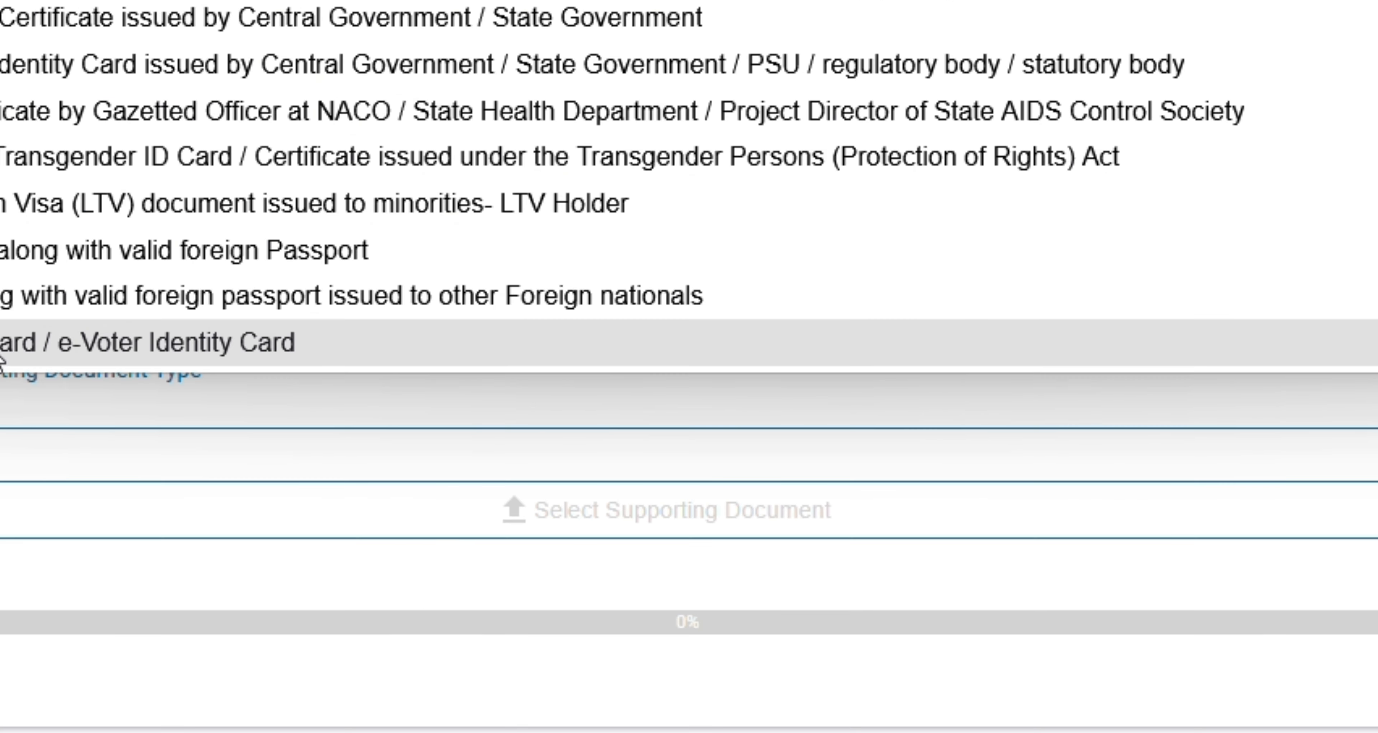
{"action": "left_click", "coordinate": [395, 380]}
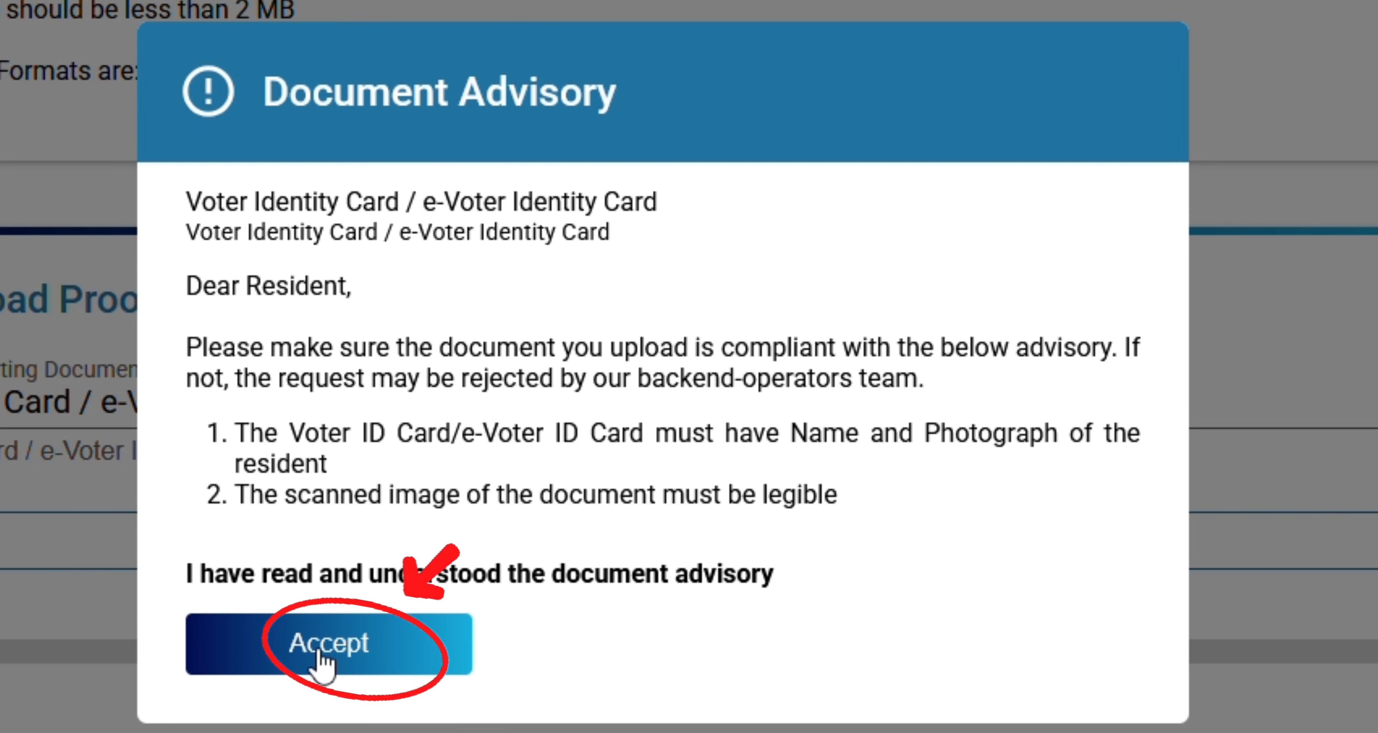
{"action": "left_click", "coordinate": [327, 644]}
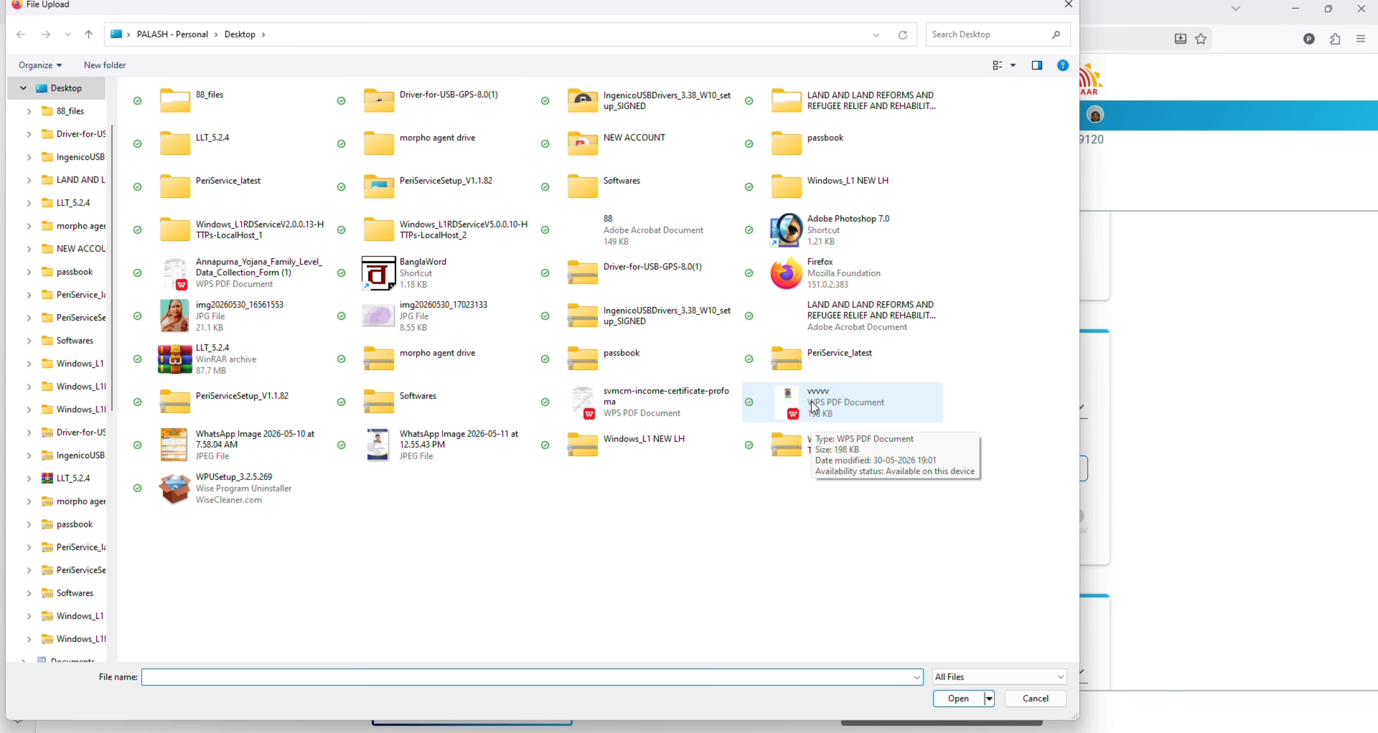
Step: Upload the vvvvv PDF as the proof of identity document
{"action": "left_click", "coordinate": [814, 408]}
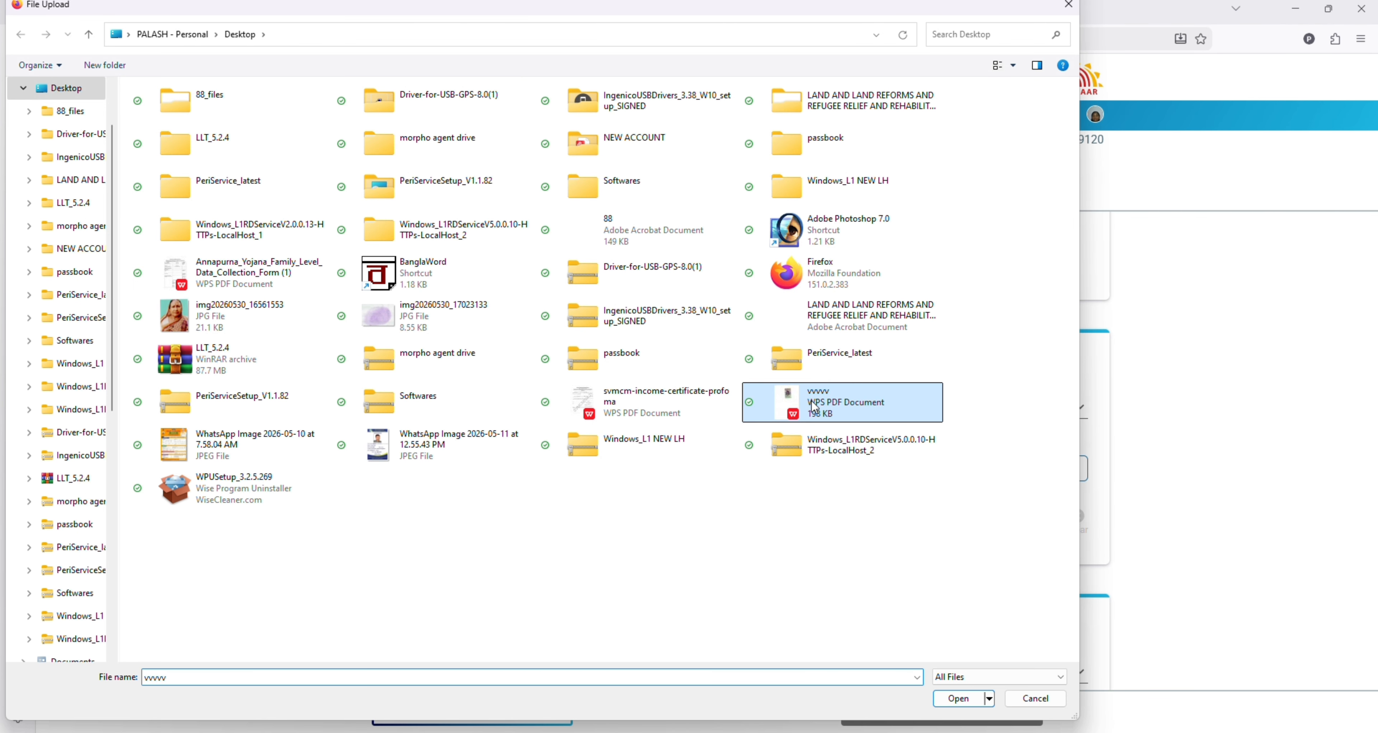
{"action": "left_click", "coordinate": [971, 707]}
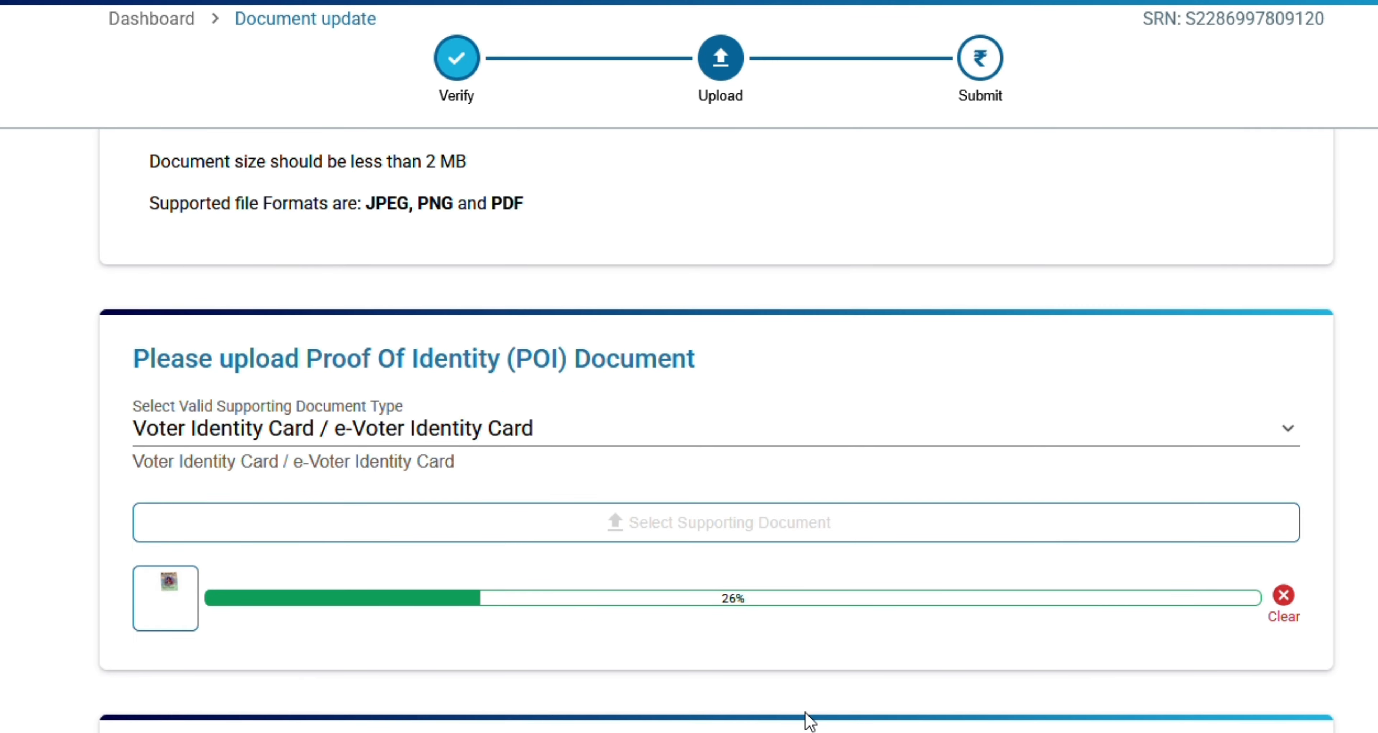
{"action": "scroll", "coordinate": [809, 719], "scroll_direction": "down", "scroll_amount": 5}
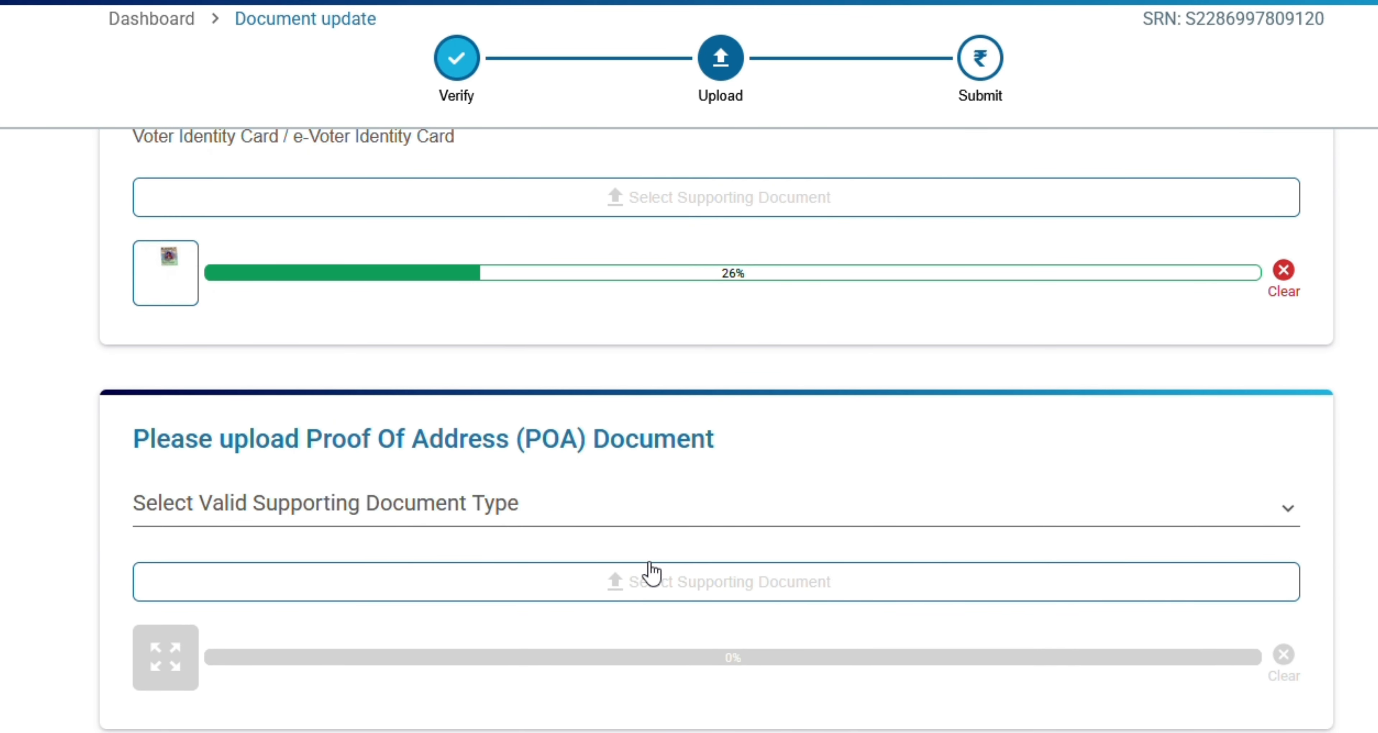
Step: Browse the proof of address type list for Voter Identity Card / e-Voter Identity Card
{"action": "left_click", "coordinate": [487, 512]}
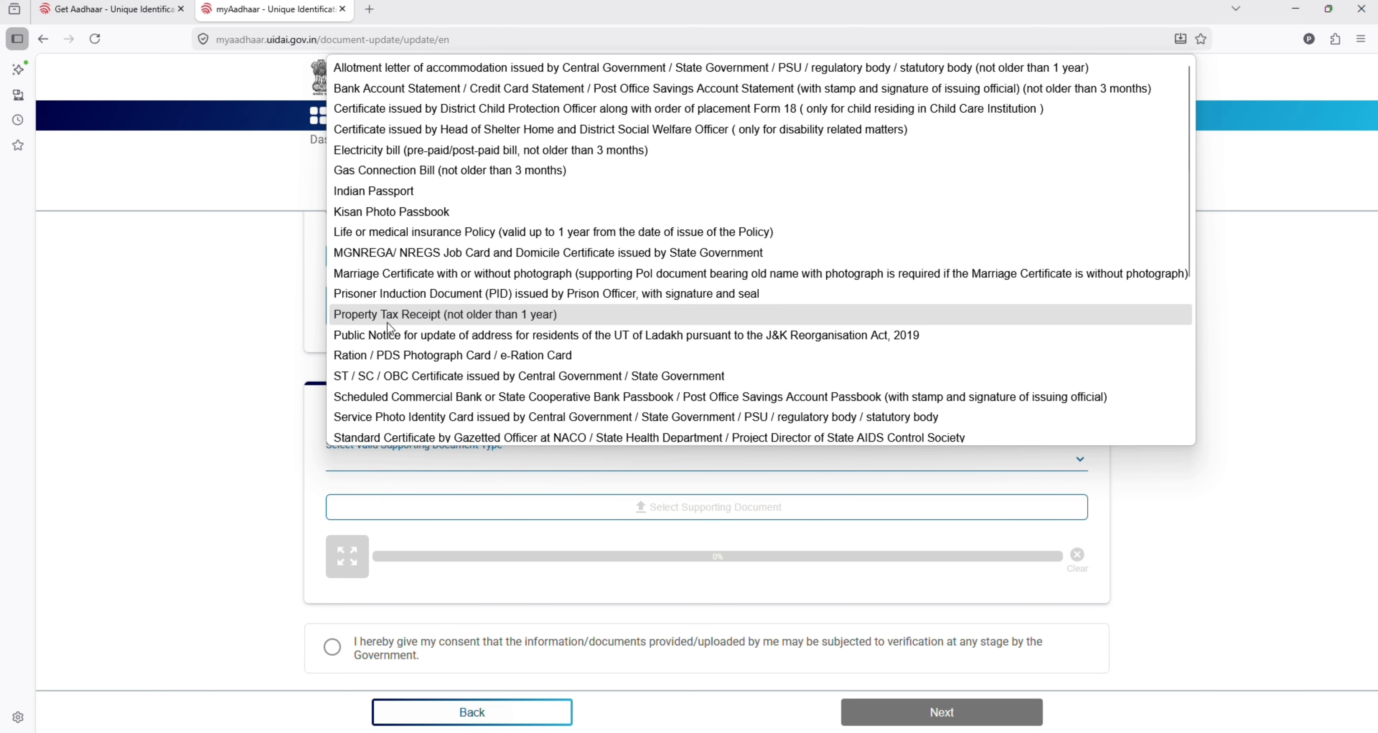
{"action": "scroll", "coordinate": [395, 359], "scroll_direction": "down", "scroll_amount": 4}
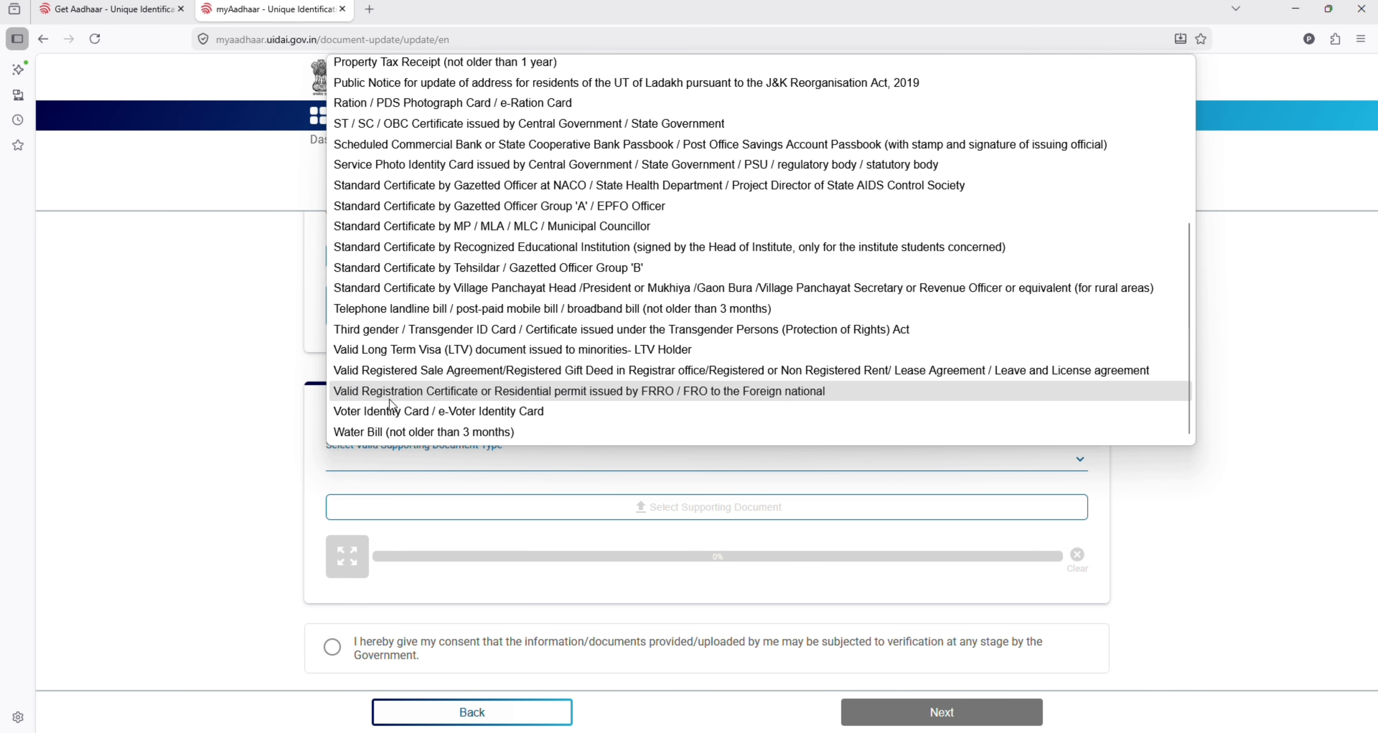
{"action": "scroll", "coordinate": [395, 418], "scroll_direction": "up", "scroll_amount": 4}
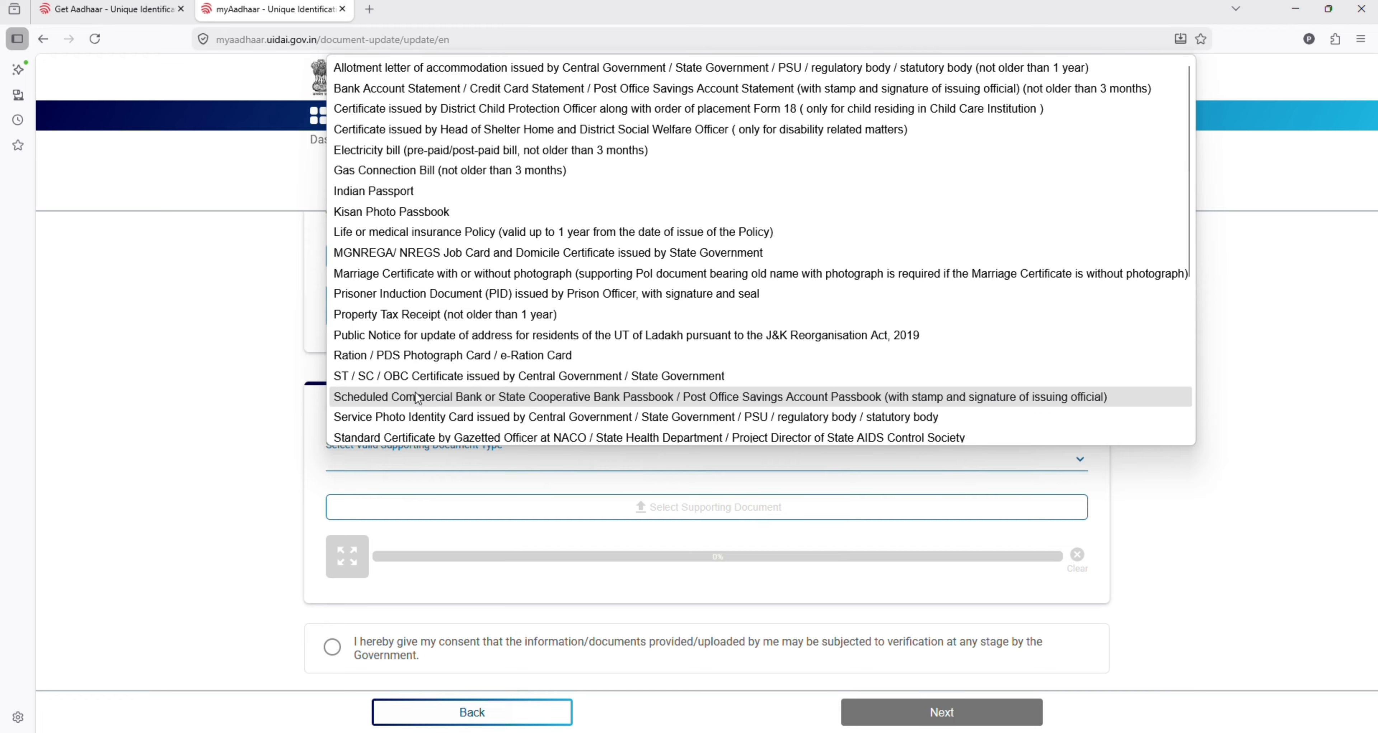
{"action": "scroll", "coordinate": [422, 401], "scroll_direction": "down", "scroll_amount": 2}
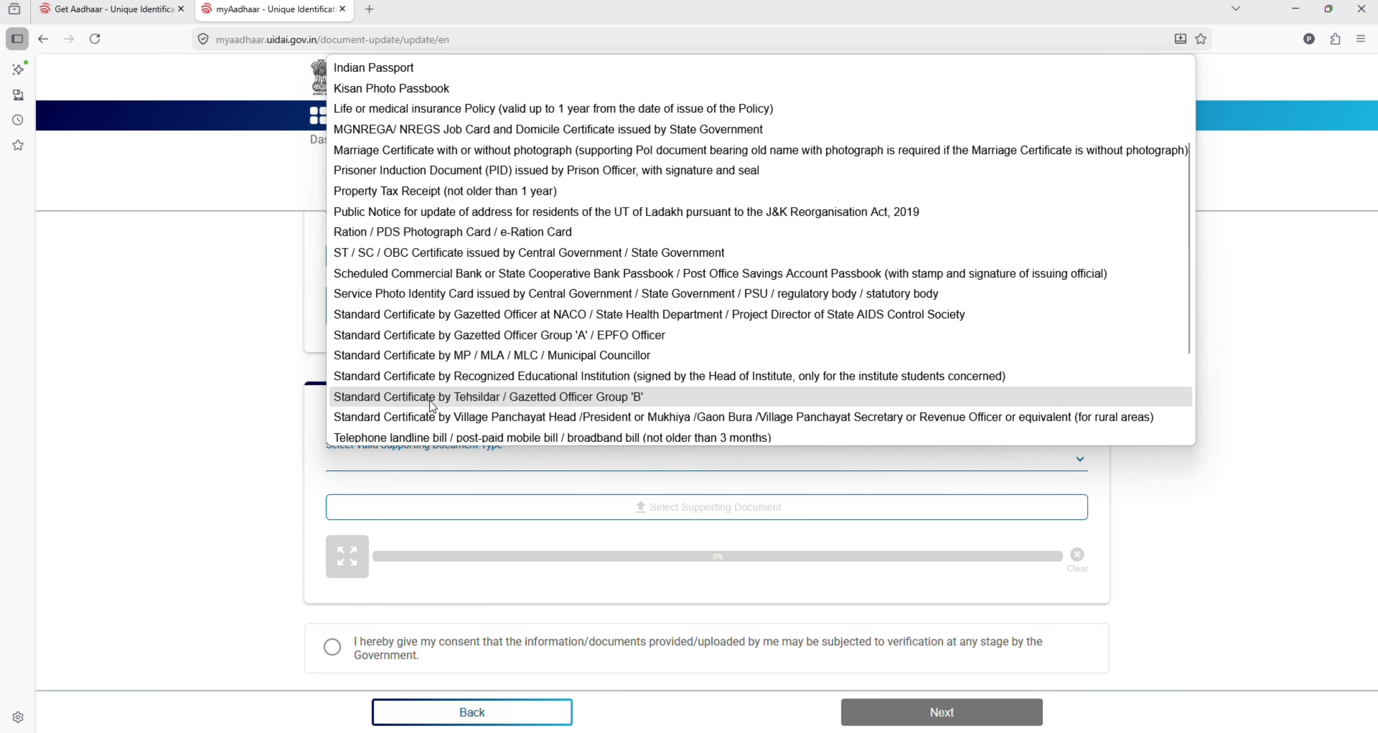
{"action": "scroll", "coordinate": [430, 410], "scroll_direction": "down", "scroll_amount": 2}
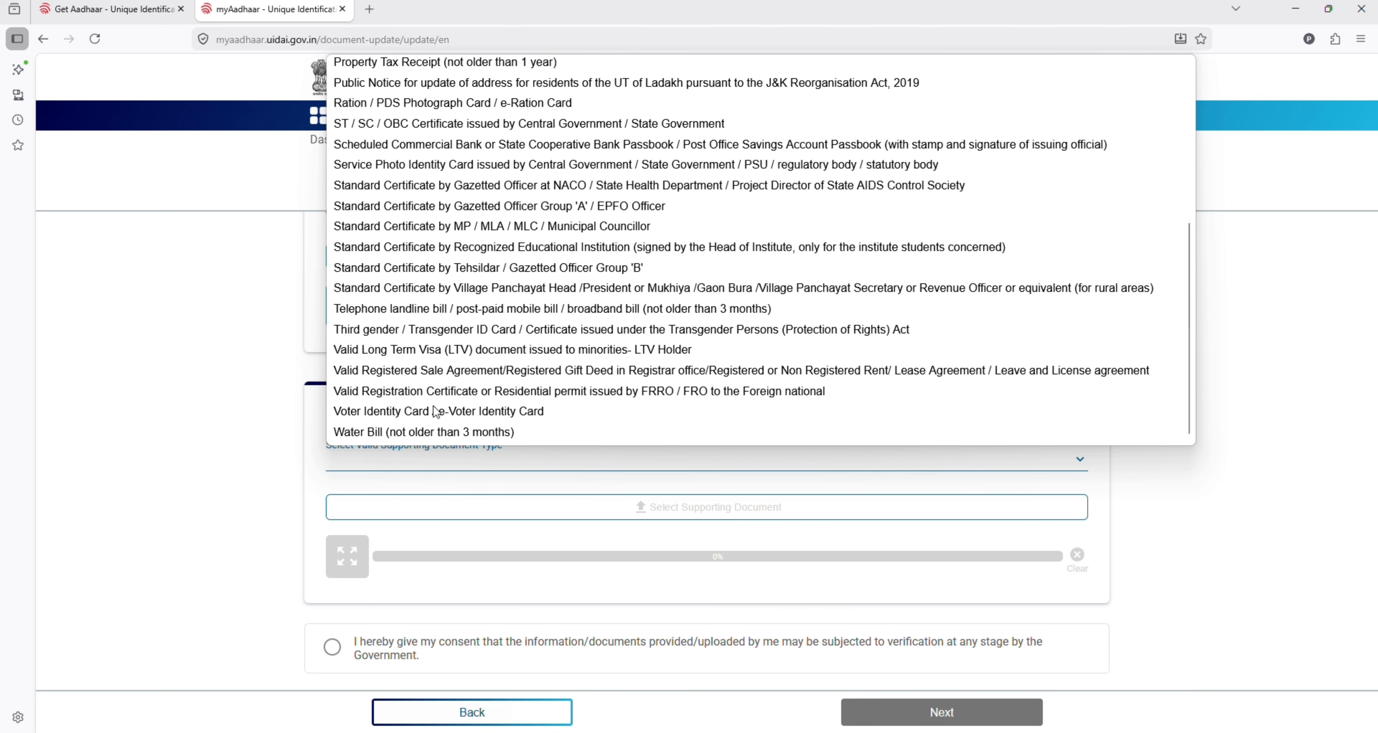
{"action": "scroll", "coordinate": [438, 409], "scroll_direction": "up", "scroll_amount": 4}
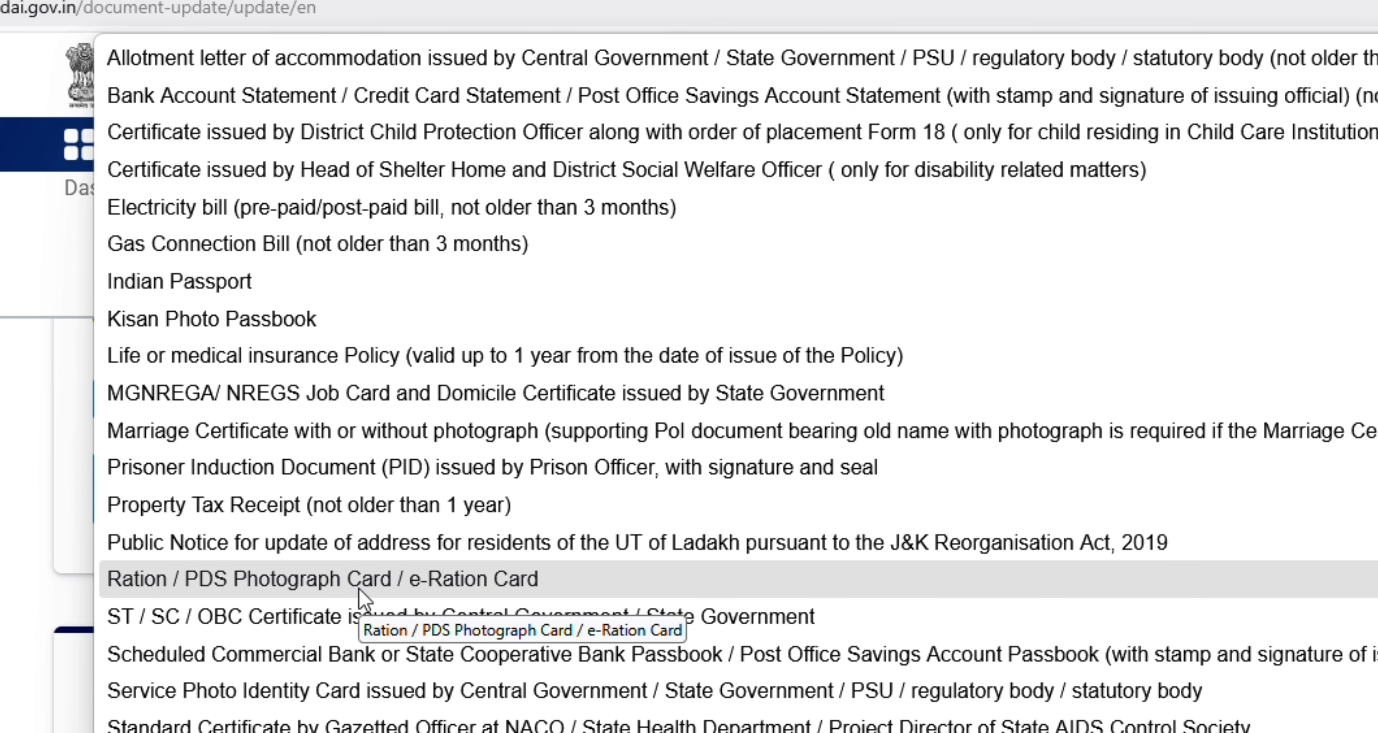
{"action": "scroll", "coordinate": [364, 596], "scroll_direction": "down", "scroll_amount": 2}
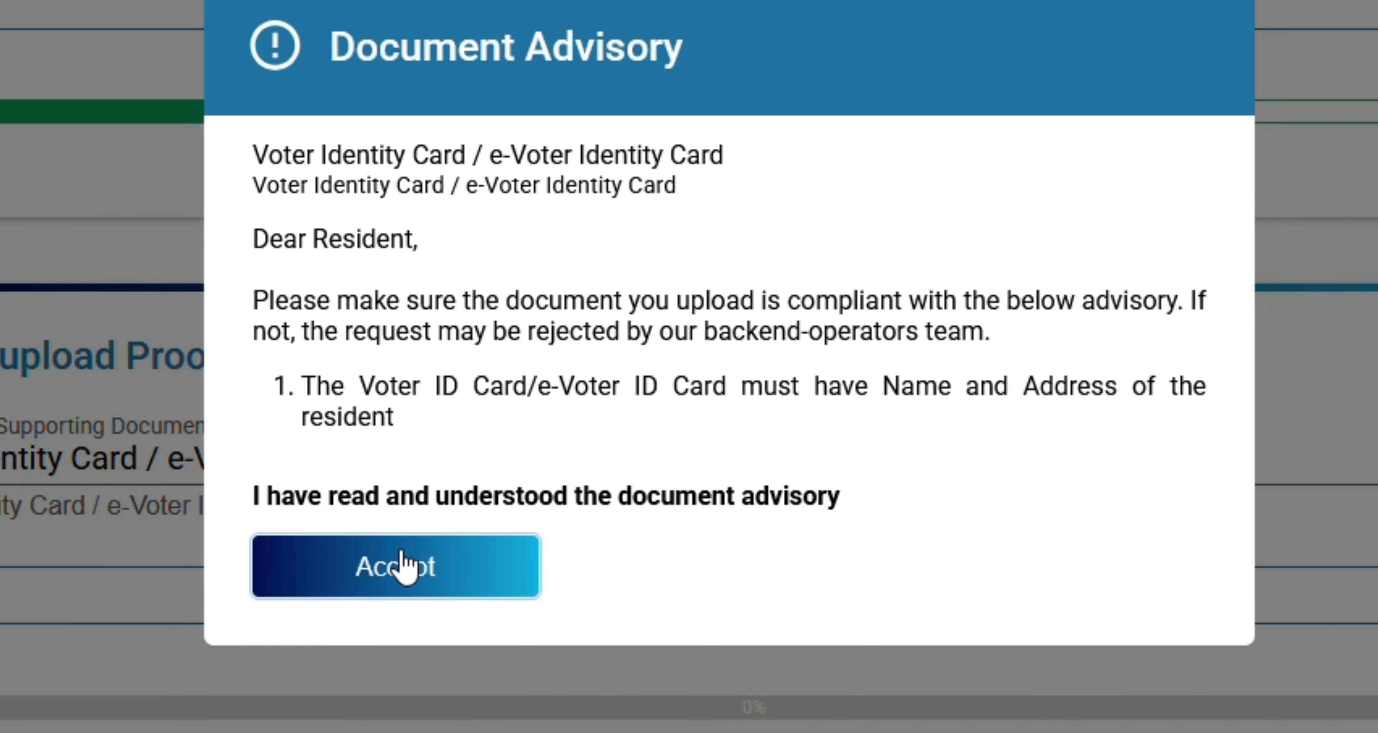
Step: Pick Voter Identity Card as address proof, upload the vvvvv PDF, and tick verification consent
{"action": "left_click", "coordinate": [401, 553]}
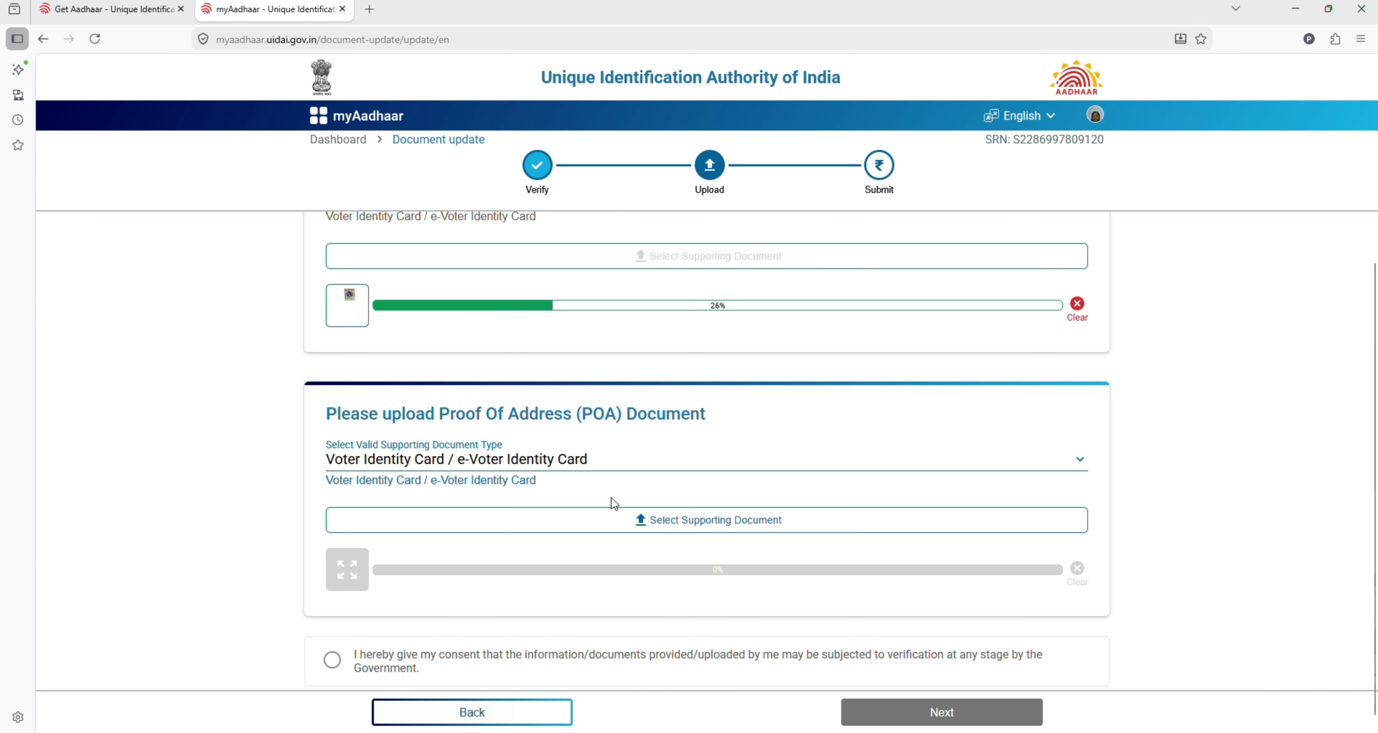
{"action": "scroll", "coordinate": [614, 504], "scroll_direction": "down", "scroll_amount": 1}
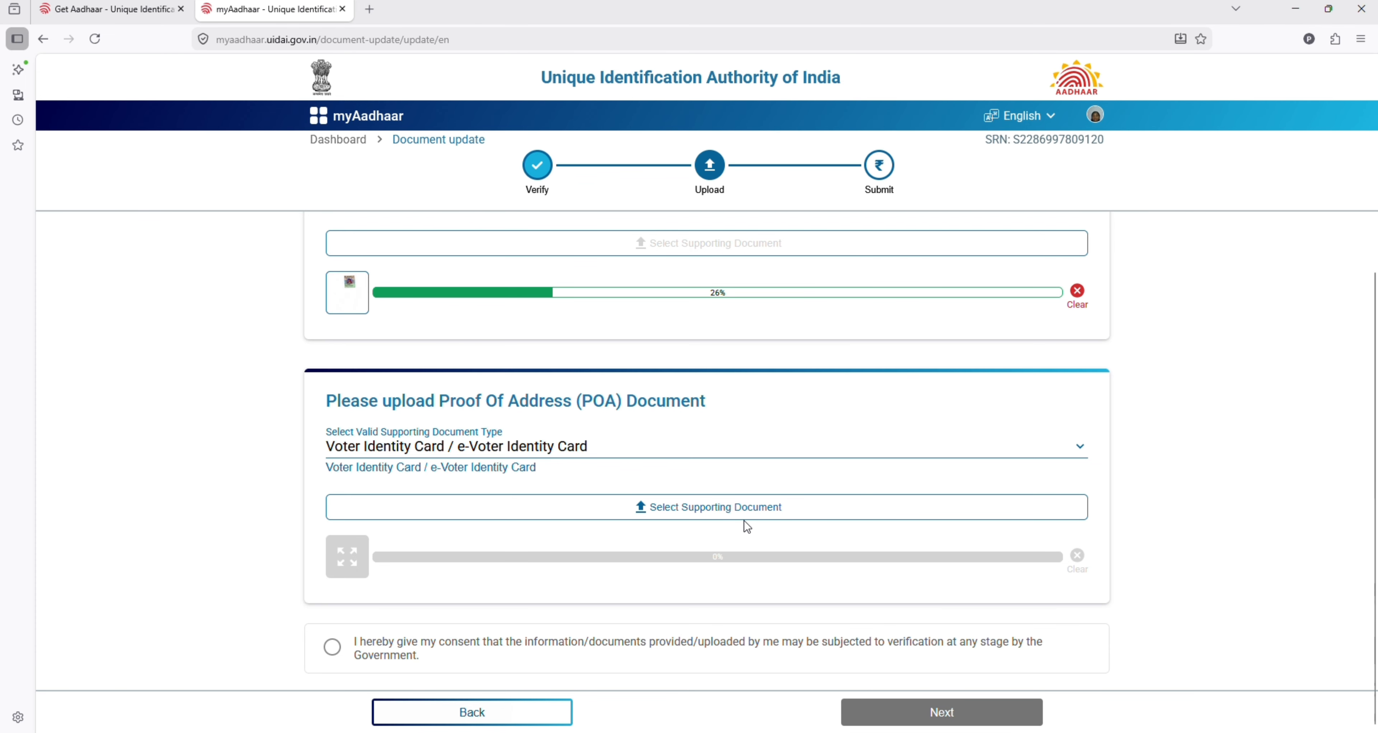
{"action": "left_click", "coordinate": [721, 512]}
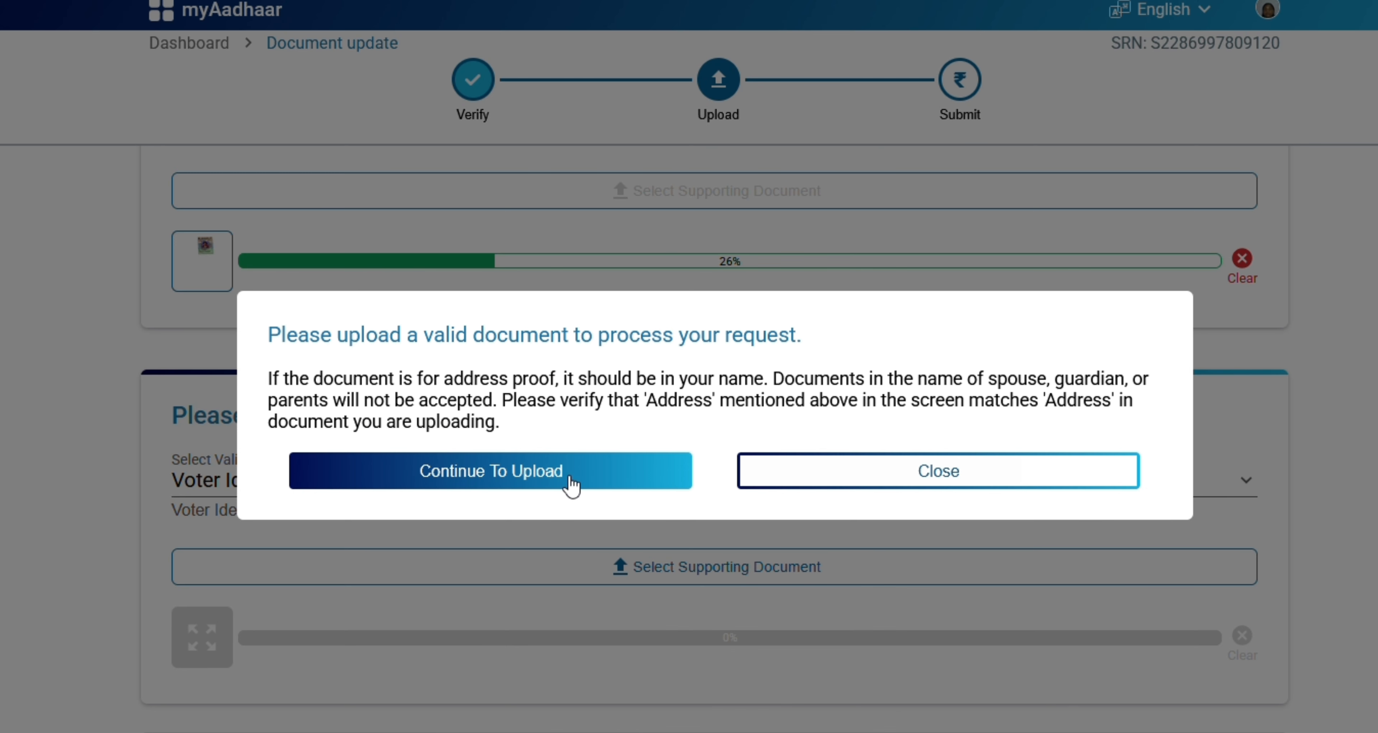
{"action": "left_click", "coordinate": [600, 446]}
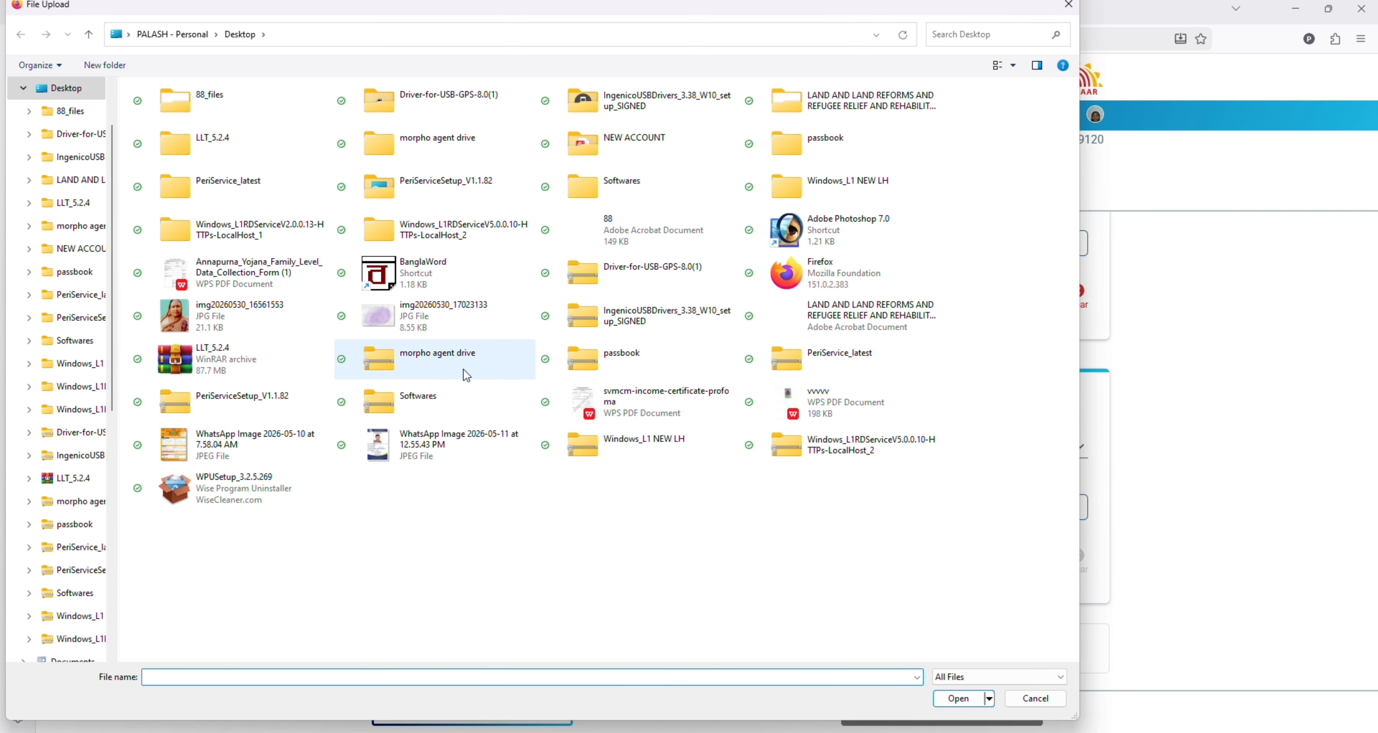
{"action": "double_click", "coordinate": [824, 405]}
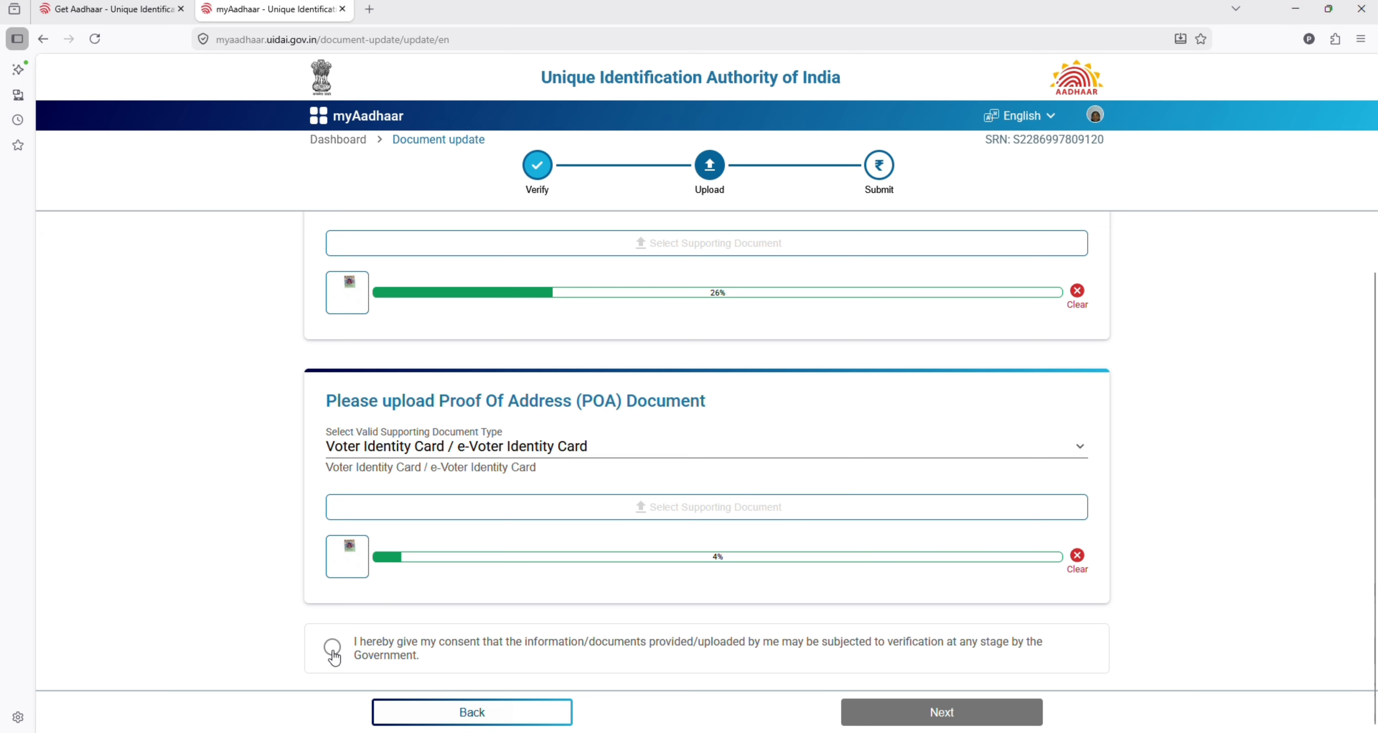
{"action": "left_click", "coordinate": [333, 649]}
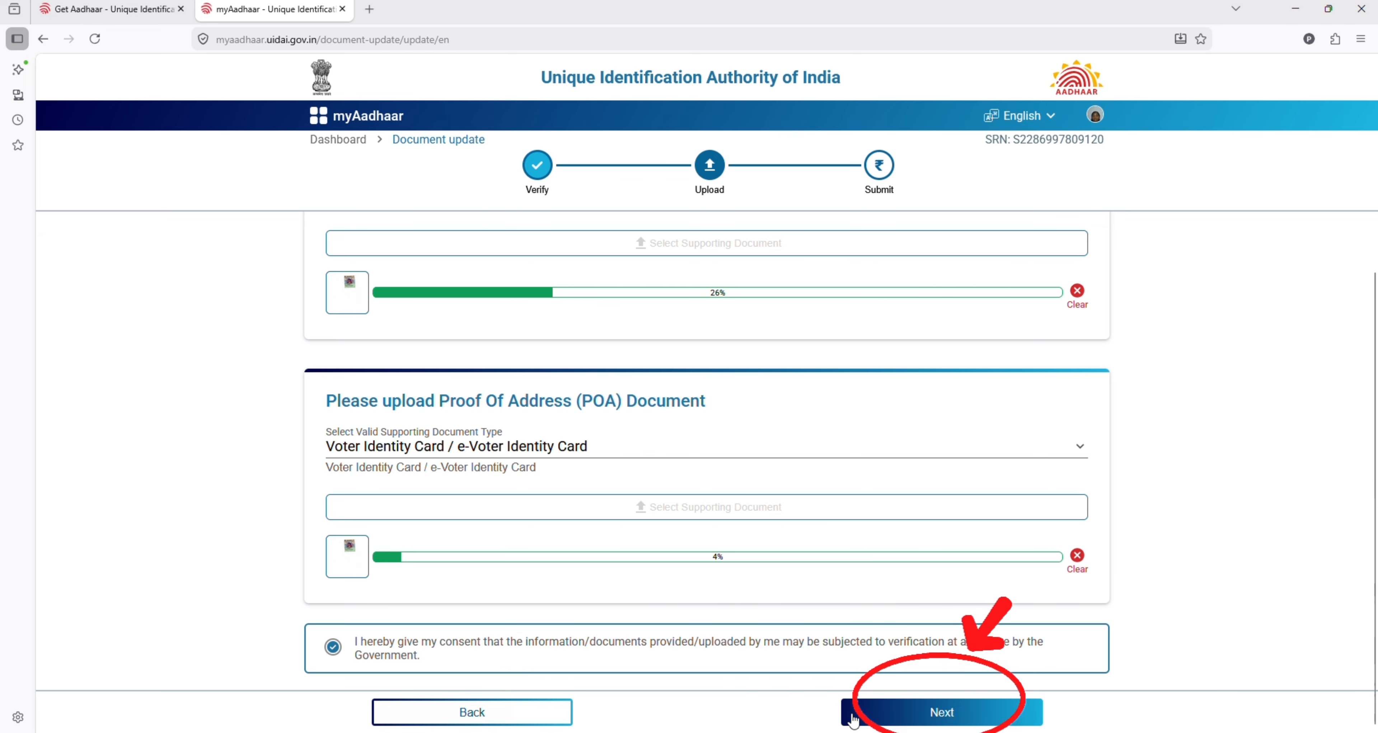
Step: Confirm the details match the documents and submit the update, reaching a Success ₹0 transaction
{"action": "left_click", "coordinate": [937, 714]}
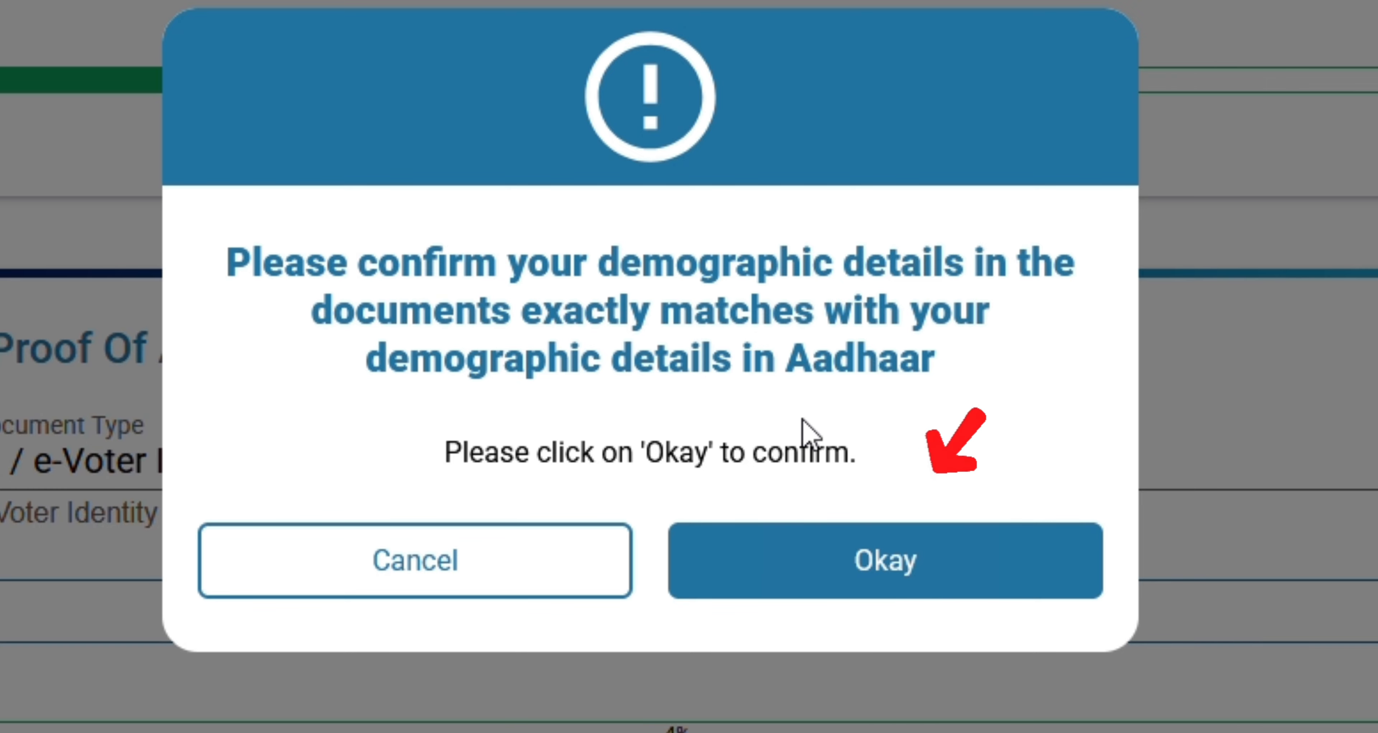
{"action": "left_click", "coordinate": [892, 575]}
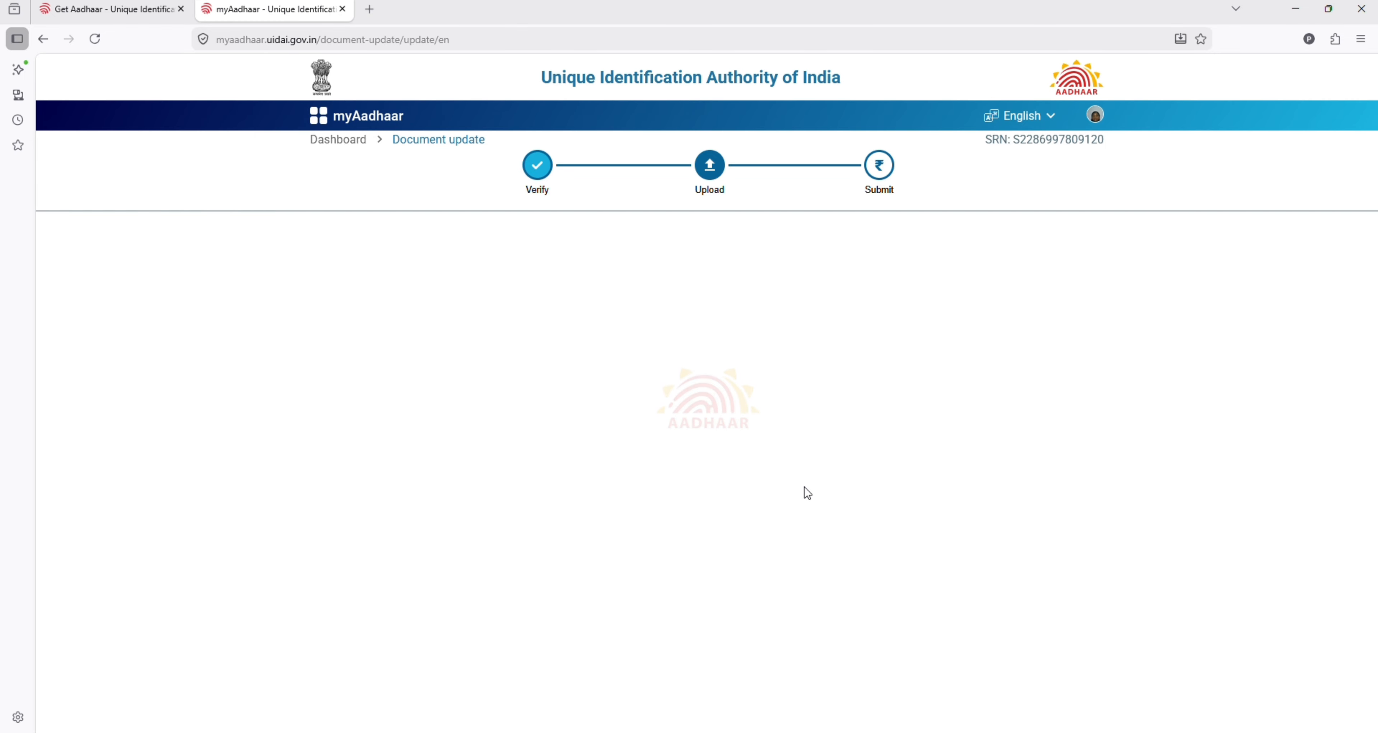
{"action": "left_click", "coordinate": [963, 713]}
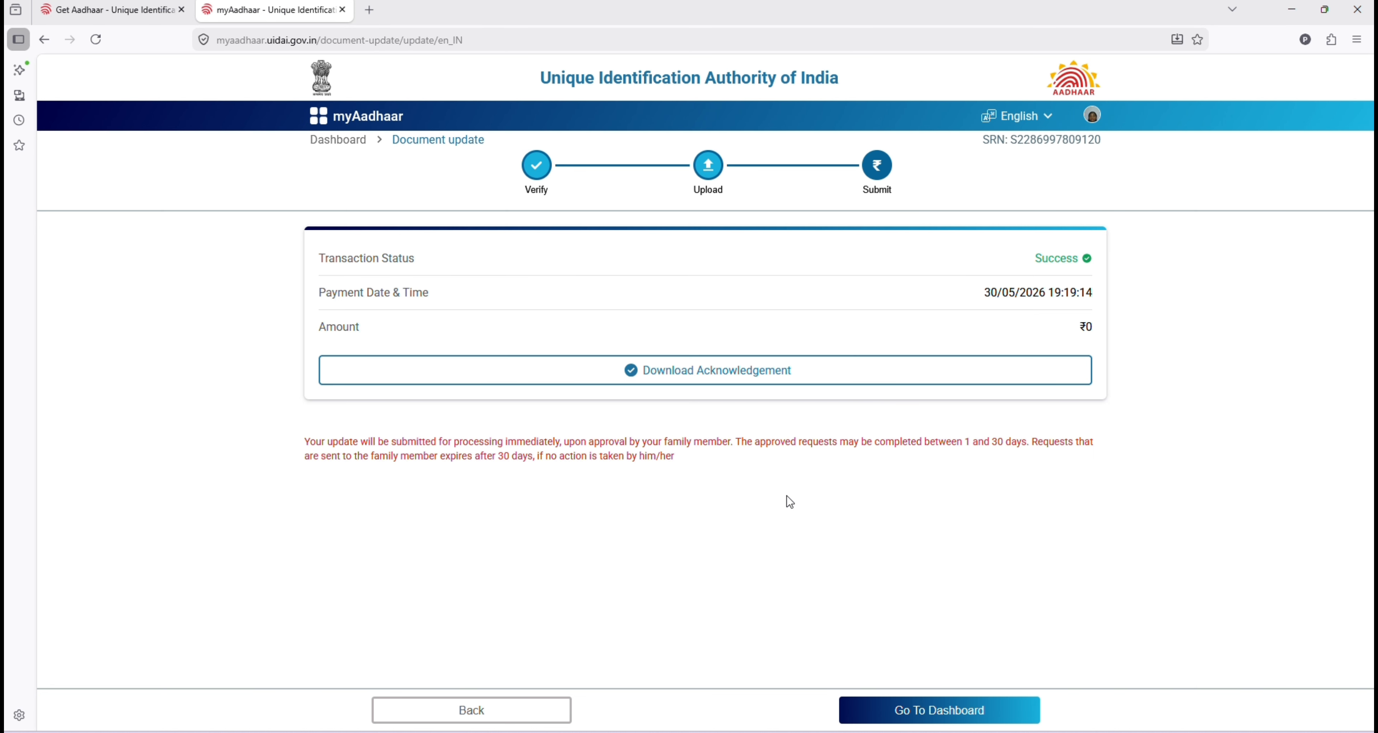
Step: Download the 46.6 KB acknowledgement slip PDF and review the Document Update slip in Firefox's viewer
{"action": "left_click", "coordinate": [746, 374]}
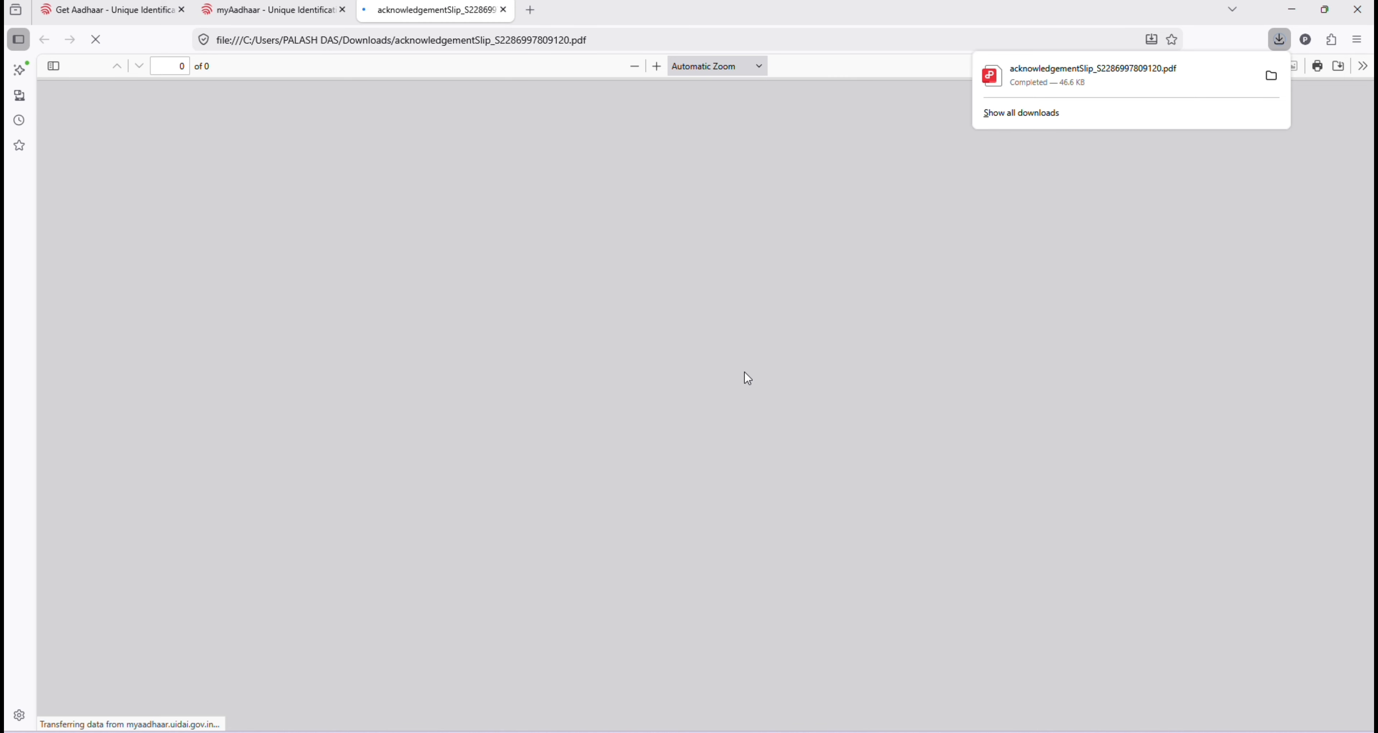
{"action": "scroll", "coordinate": [701, 473], "scroll_direction": "down", "scroll_amount": 5}
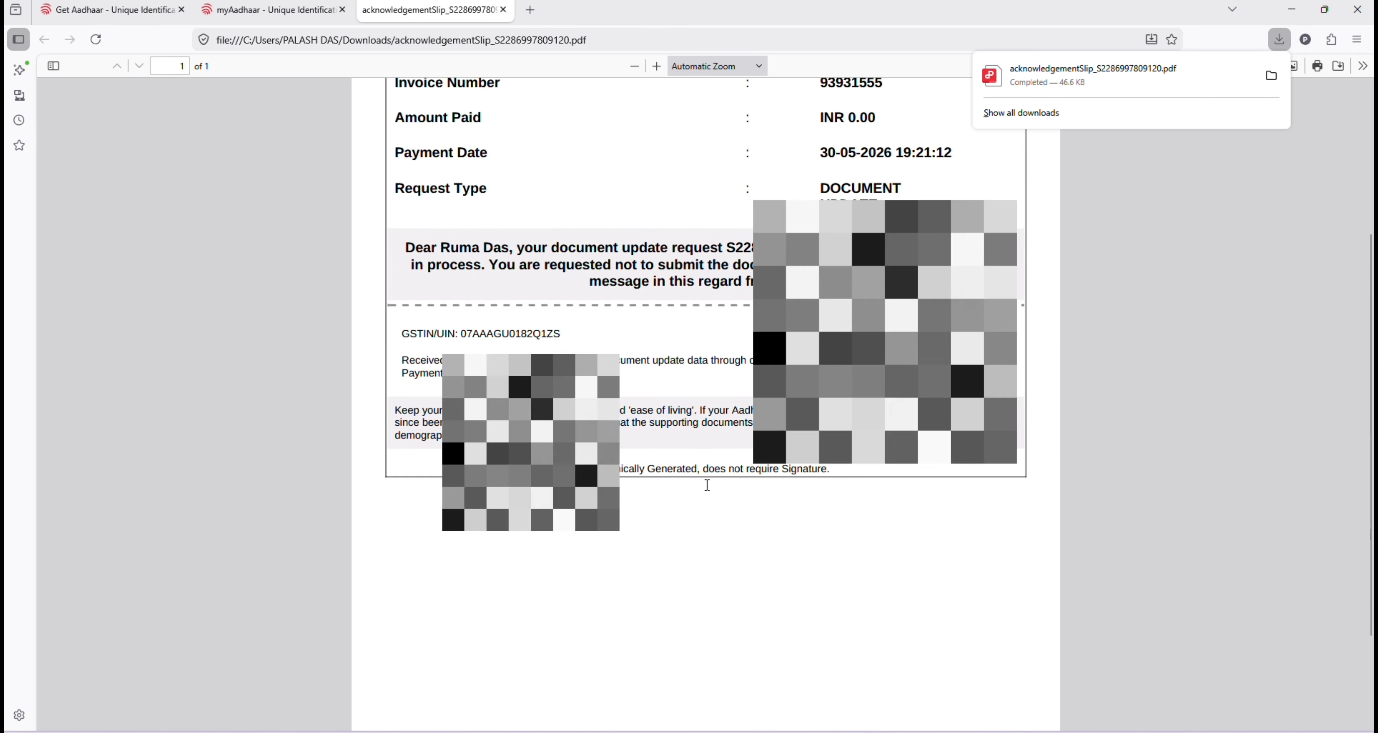
{"action": "scroll", "coordinate": [706, 481], "scroll_direction": "up", "scroll_amount": 6}
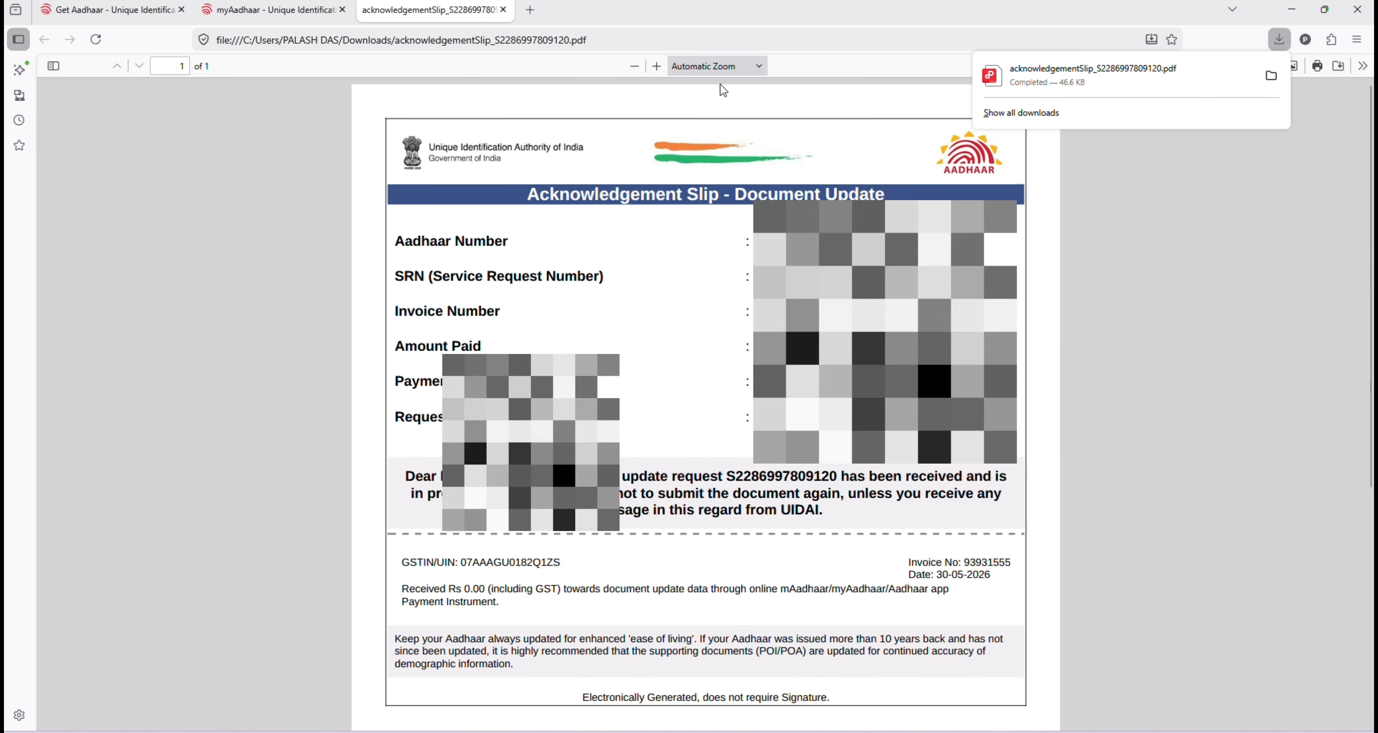